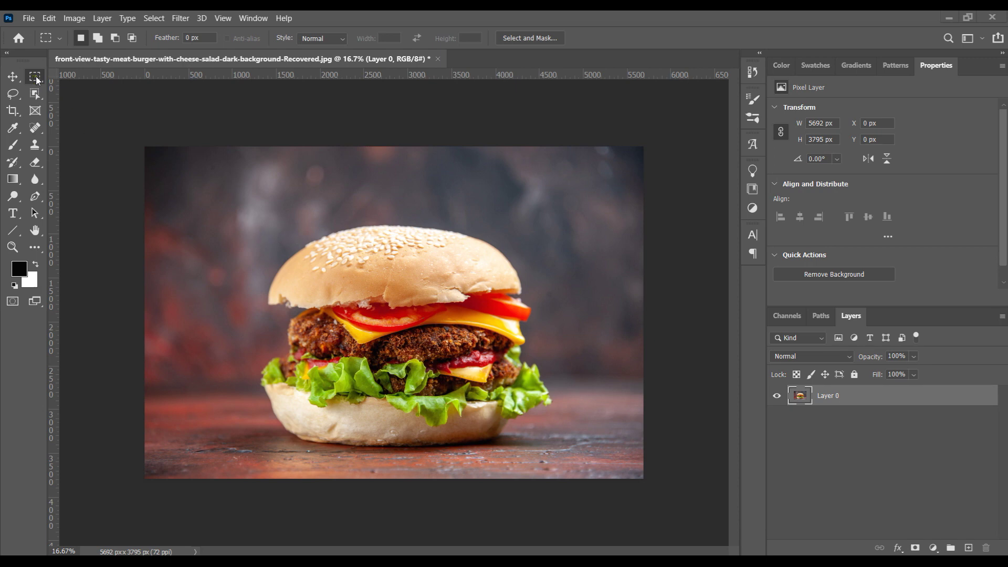
Step: Draw a rectangular marquee selection about 3149 by 2363 px around the burger and deselect it
drag(263, 223, 539, 431)
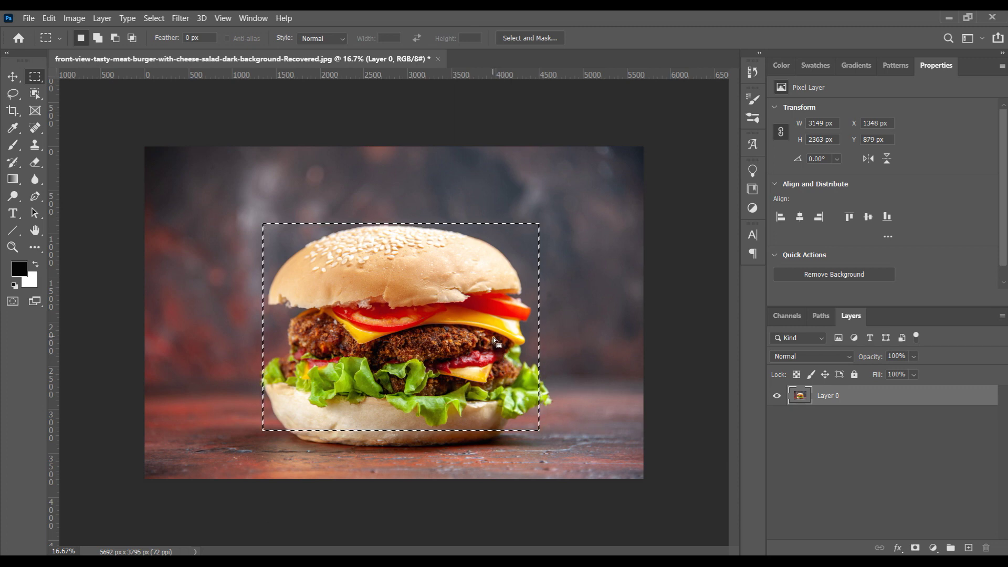
click(152, 21)
click(152, 22)
click(153, 21)
click(166, 43)
key(ctrl+shift+d)
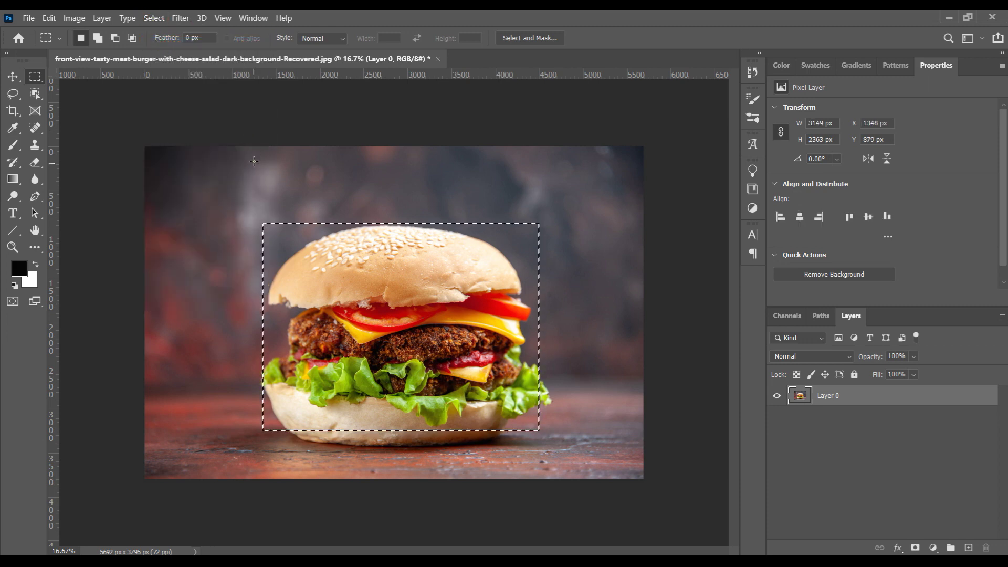
key(ctrl+d)
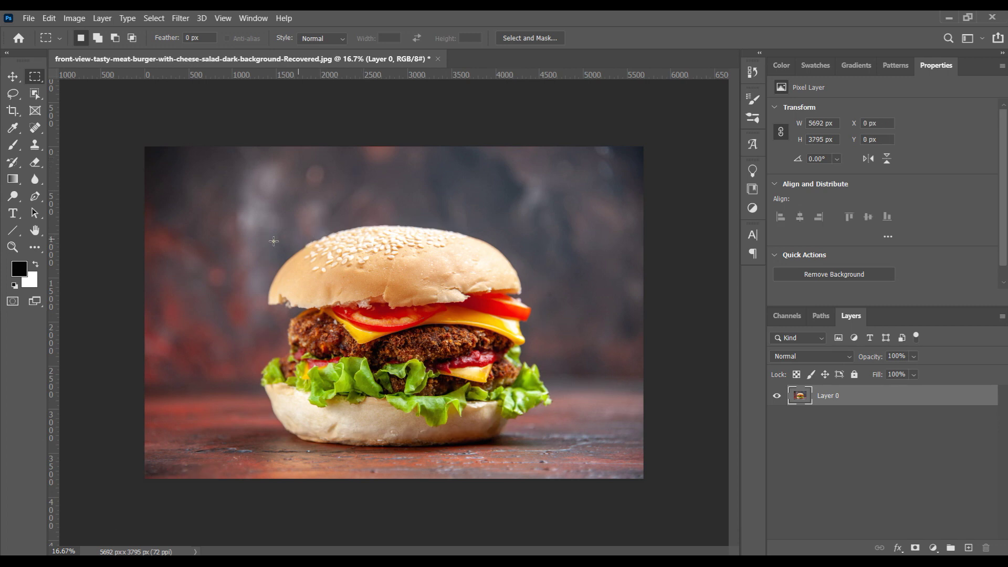
Step: Select a rectangle about 2539 by 2034 px over the burger and add a second rectangle overlapping its upper-right corner
drag(272, 228, 494, 406)
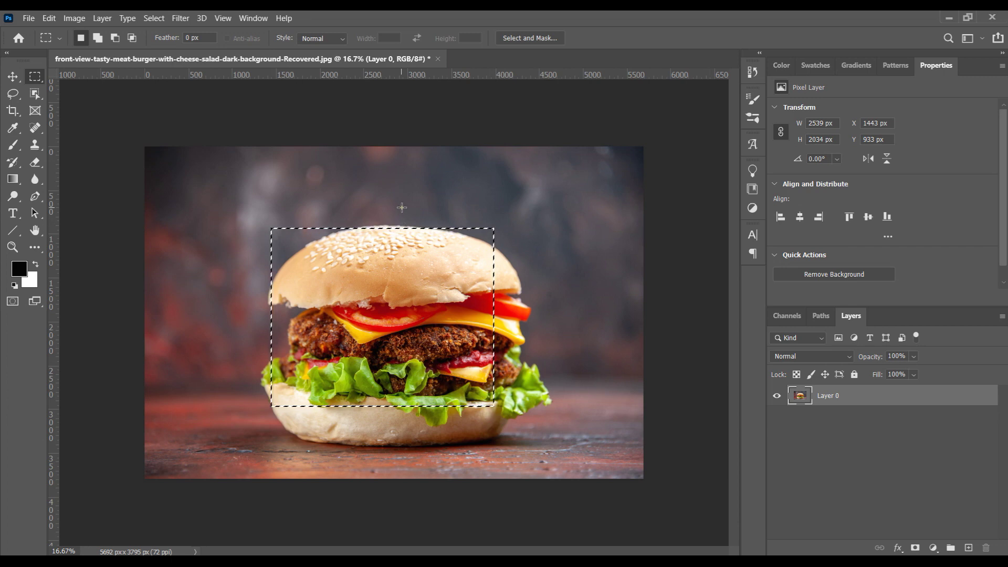
key(shift)
drag(396, 187, 566, 315)
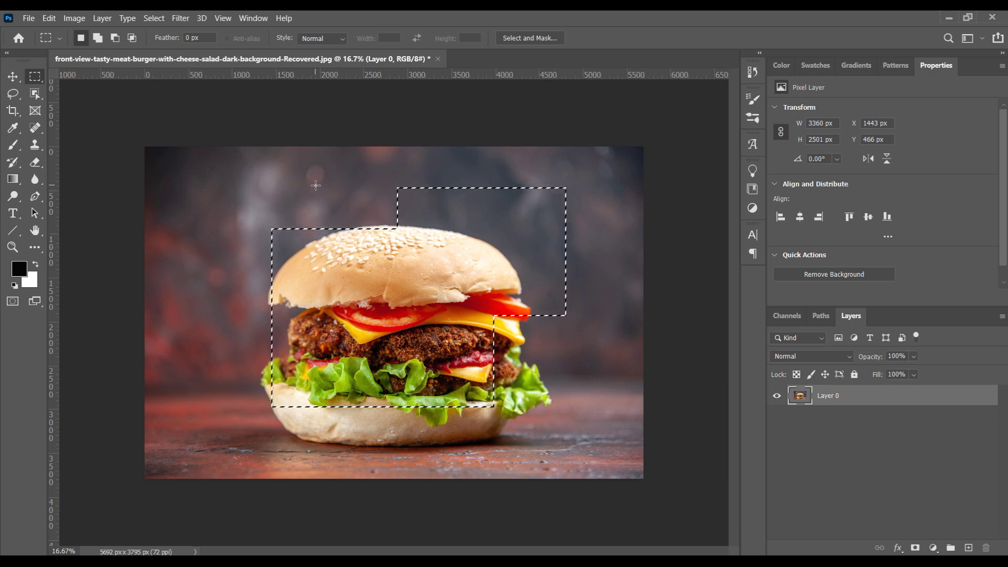
Step: Add an elliptical marquee area to the selection, overlapping the upper-left part of the burger
right_click(35, 77)
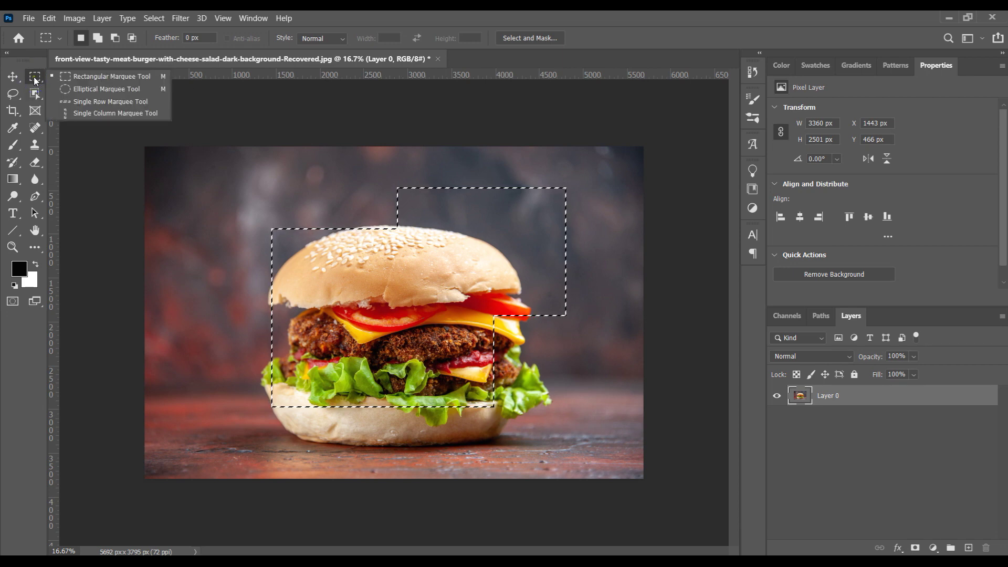
click(68, 88)
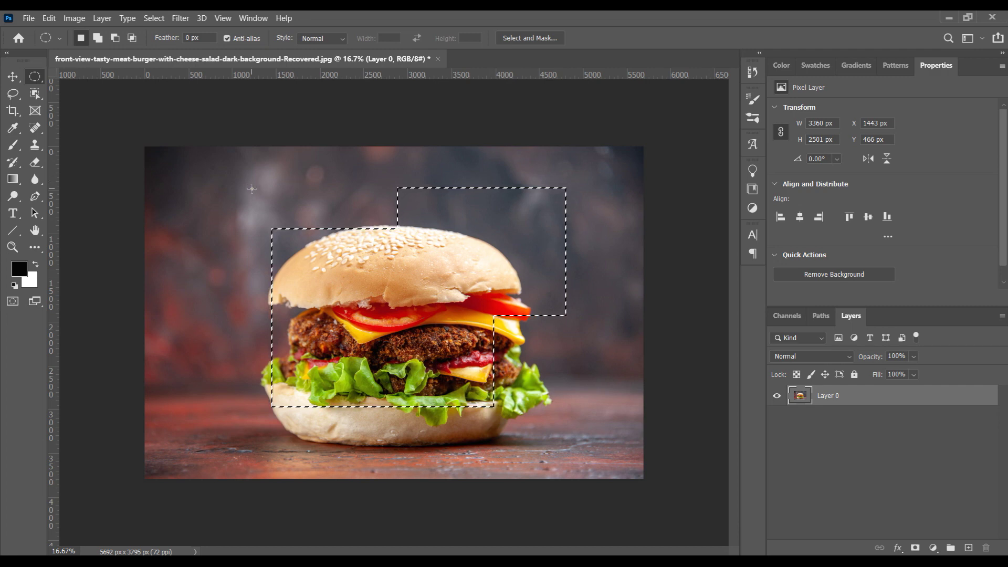
drag(210, 179, 411, 347)
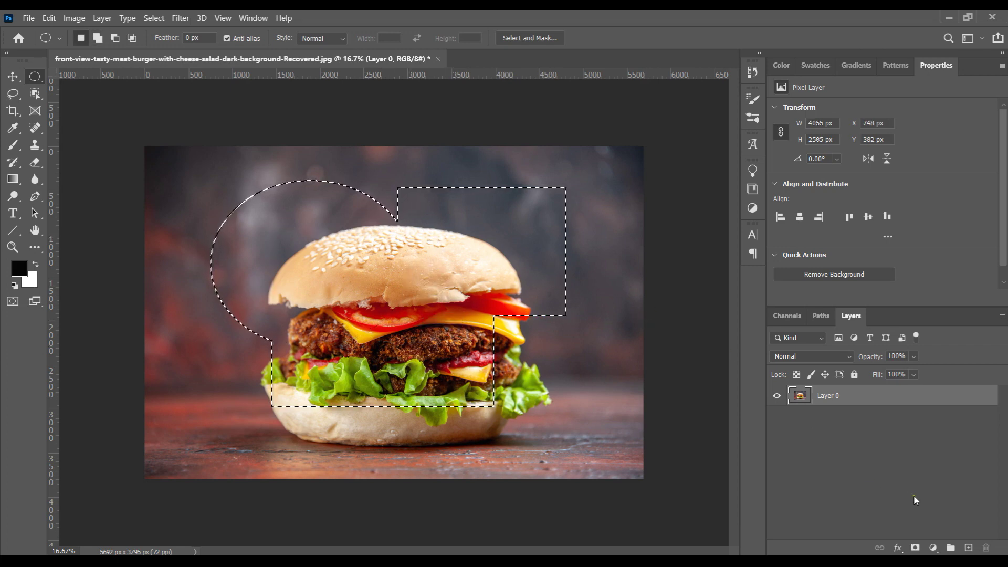
Step: Add a new layer and fill the combined selection on it with white at 100% opacity in Normal mode
click(967, 548)
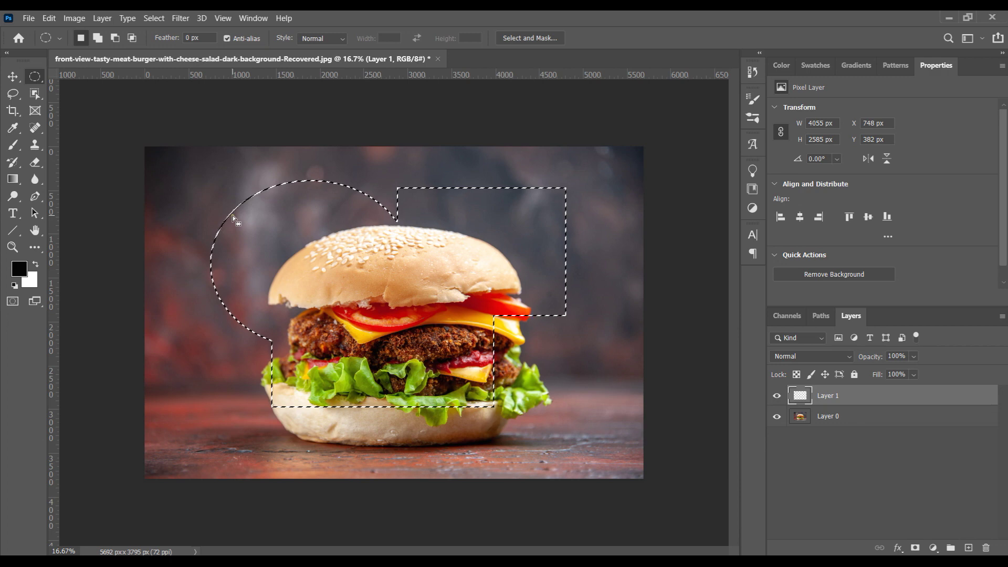
key(shift+F5)
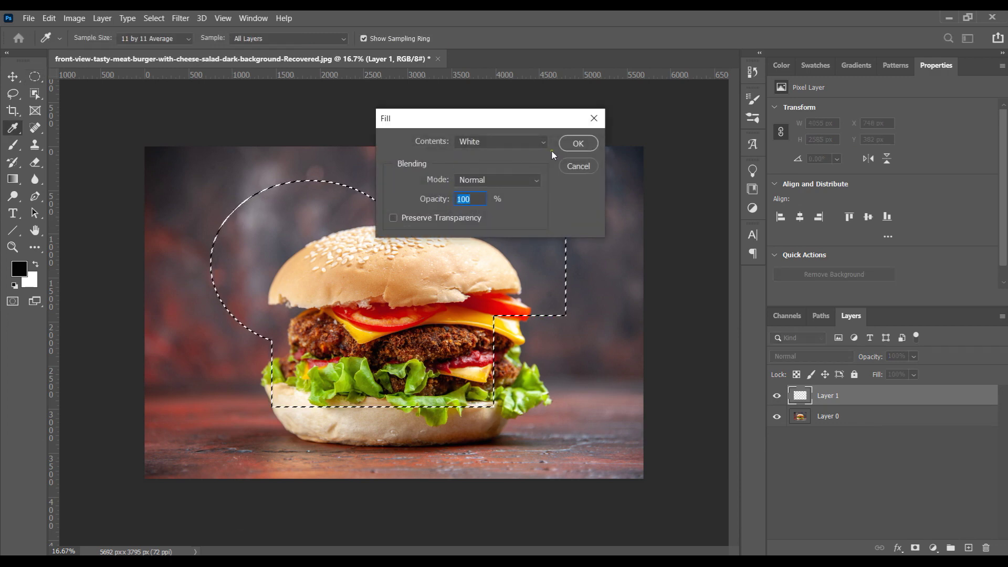
drag(504, 119, 708, 147)
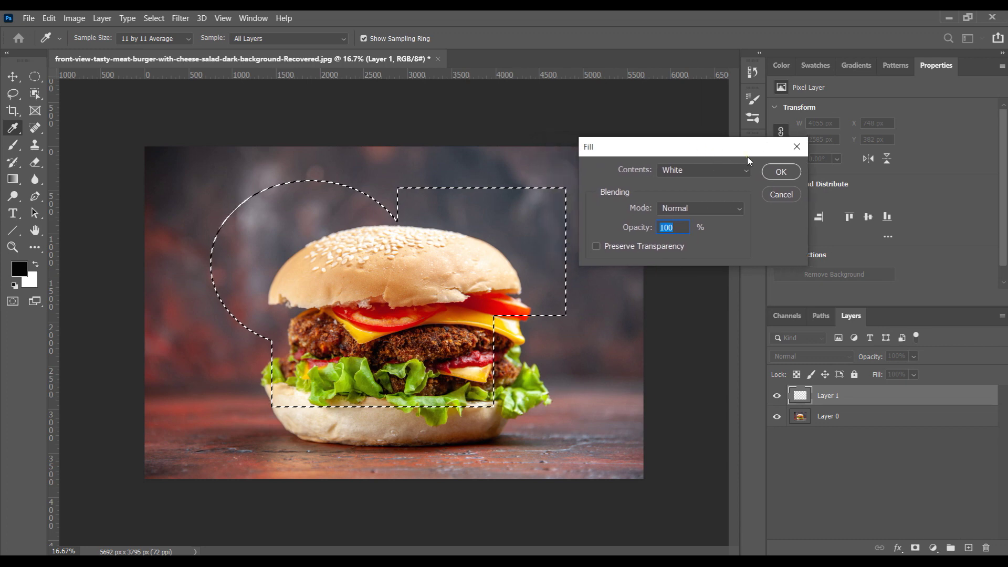
click(780, 172)
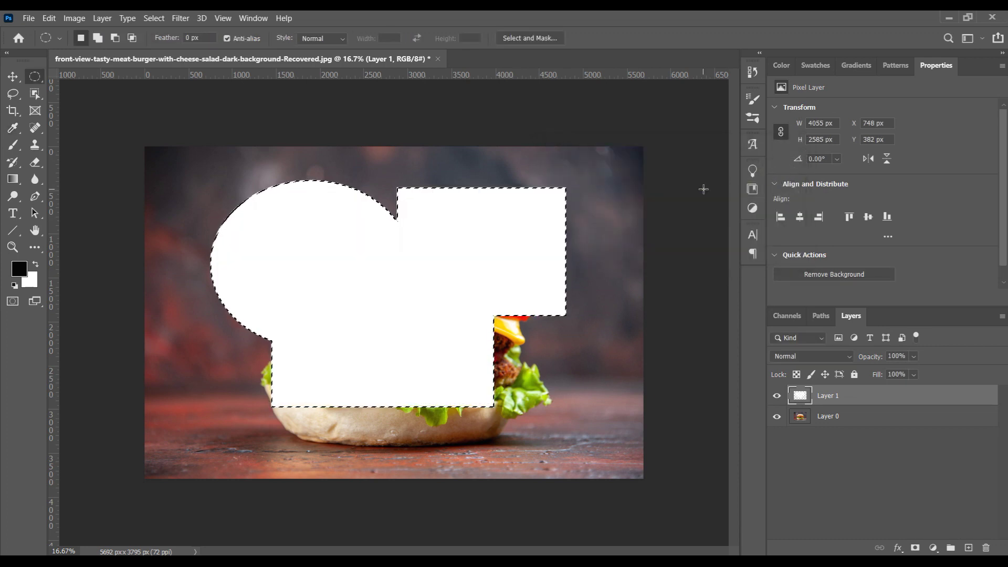
Step: Move the white shape slightly down and to the right, to about X 946 px and Y 532 px
click(13, 77)
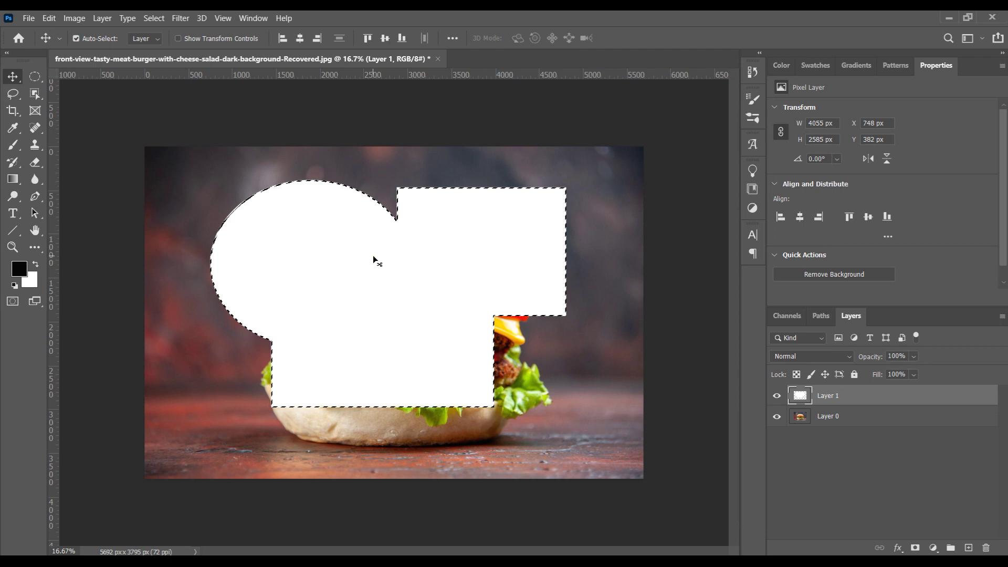
key(v)
mouse_move(372, 283)
mouse_down()
mouse_move(396, 353)
mouse_move(374, 270)
mouse_up()
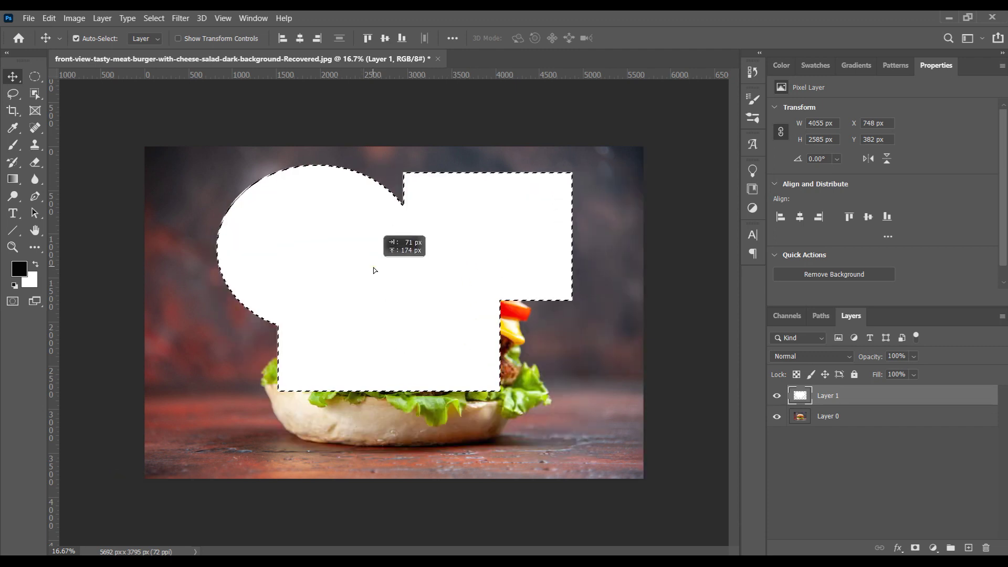
drag(374, 270, 388, 298)
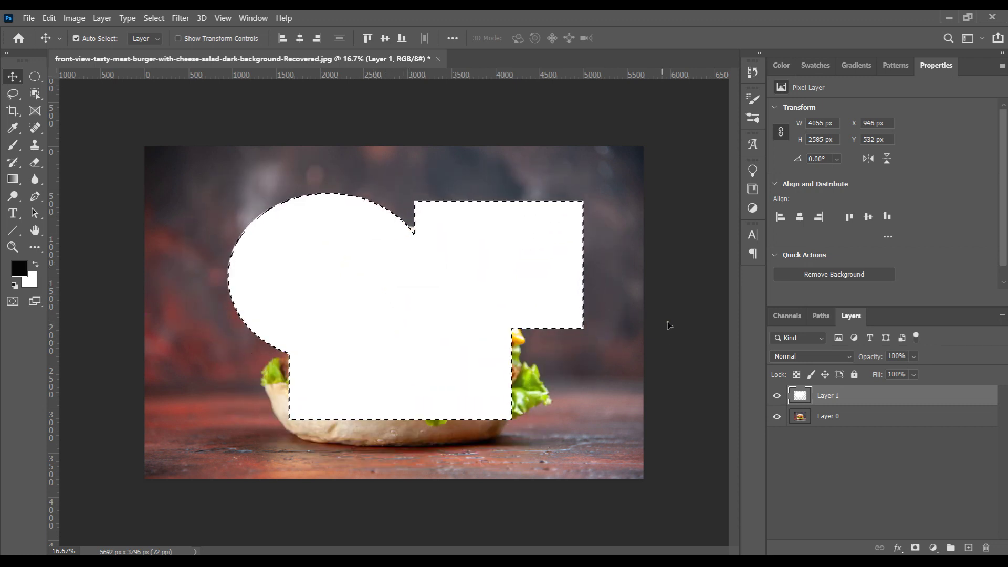
Step: Clear the selection and delete the layer holding the white shape
key(ctrl+d)
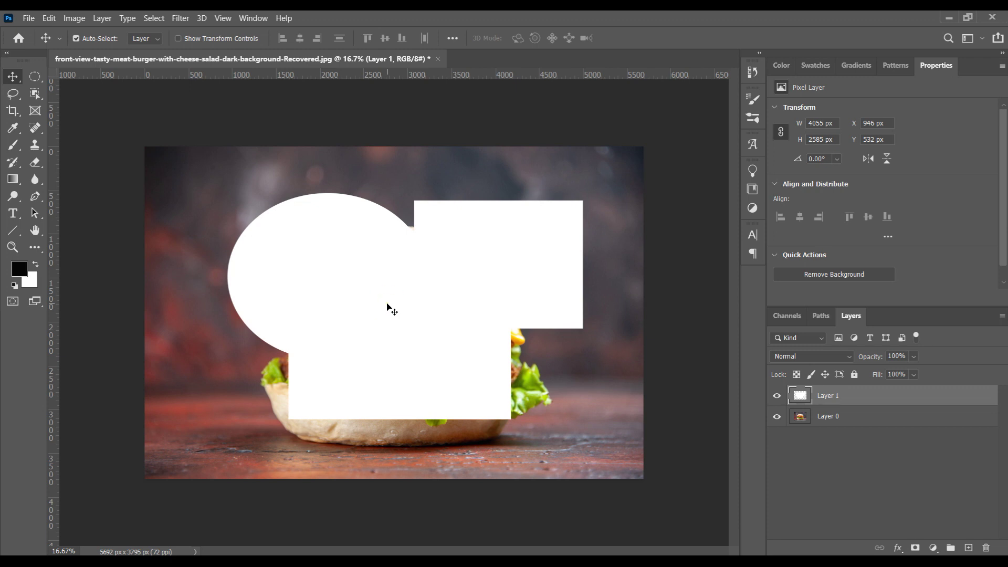
key(Delete)
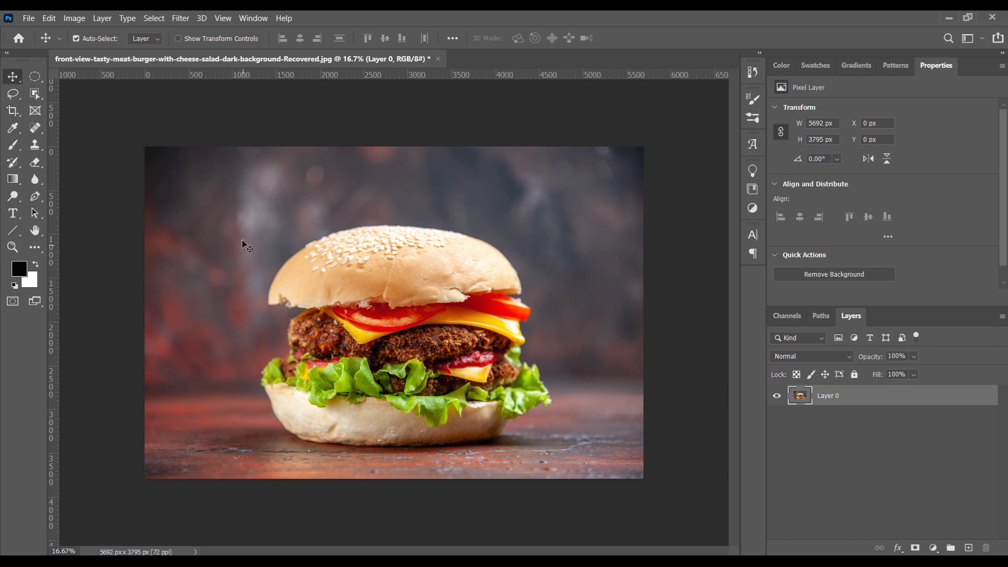
Step: Lasso the burger freehand, about 3581 by 2813 px, and shift the selected pixels slightly up and left on Layer 0
click(13, 93)
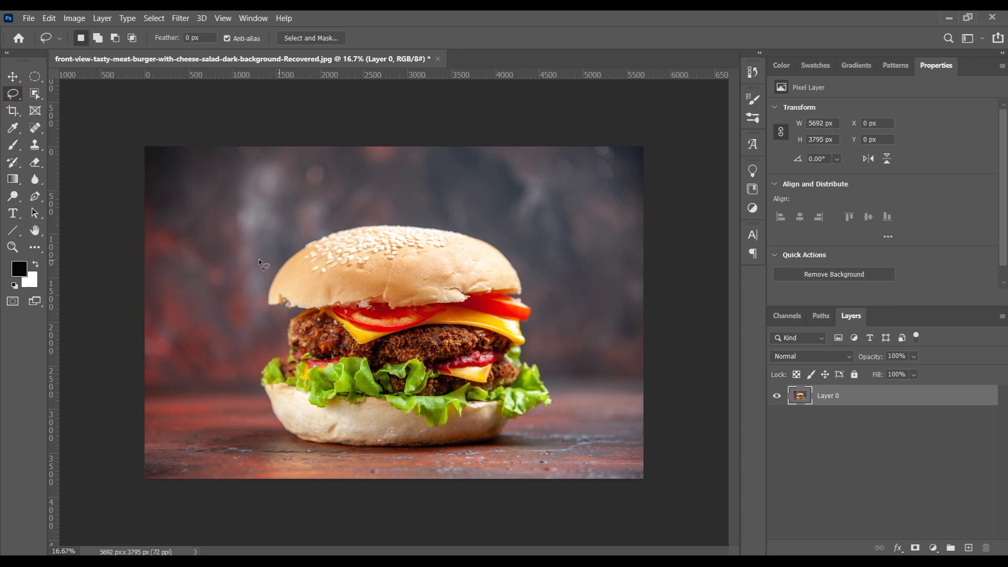
mouse_move(258, 306)
mouse_down()
mouse_move(283, 248)
mouse_move(312, 230)
mouse_up()
mouse_move(451, 222)
mouse_down()
mouse_move(507, 241)
mouse_move(538, 285)
mouse_move(543, 348)
mouse_move(564, 400)
mouse_move(532, 431)
mouse_up()
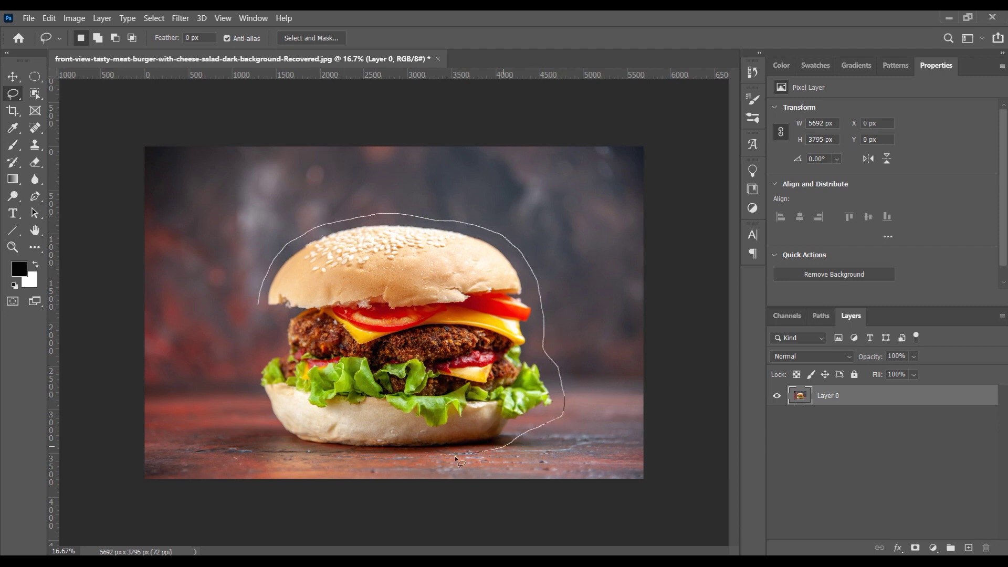
mouse_move(291, 455)
mouse_down()
mouse_move(268, 435)
mouse_move(251, 386)
mouse_move(251, 366)
mouse_move(273, 350)
mouse_move(281, 315)
mouse_move(259, 302)
mouse_up()
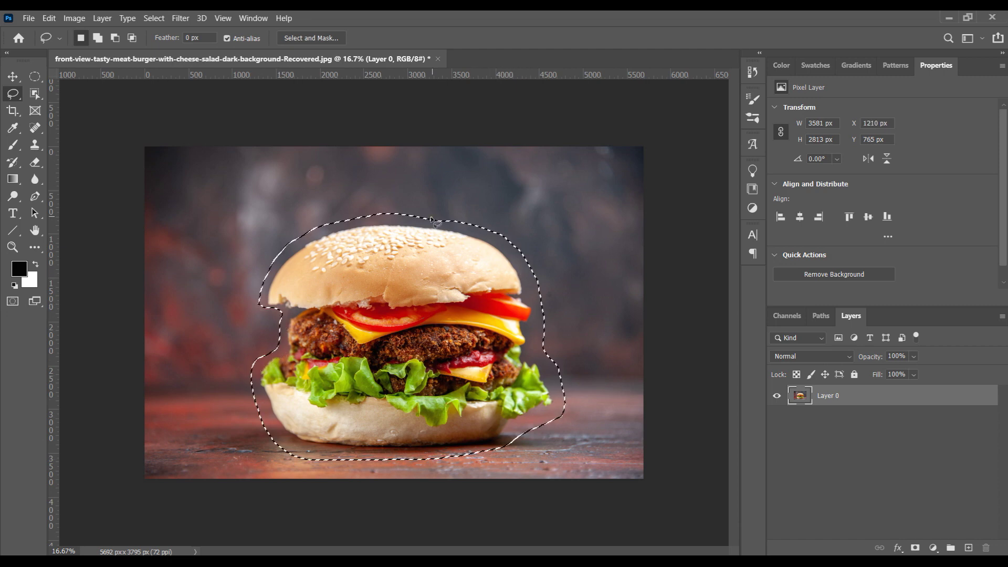
click(12, 76)
mouse_move(434, 347)
mouse_down()
mouse_move(323, 303)
mouse_move(415, 268)
mouse_move(437, 342)
mouse_move(419, 357)
mouse_move(428, 337)
mouse_up()
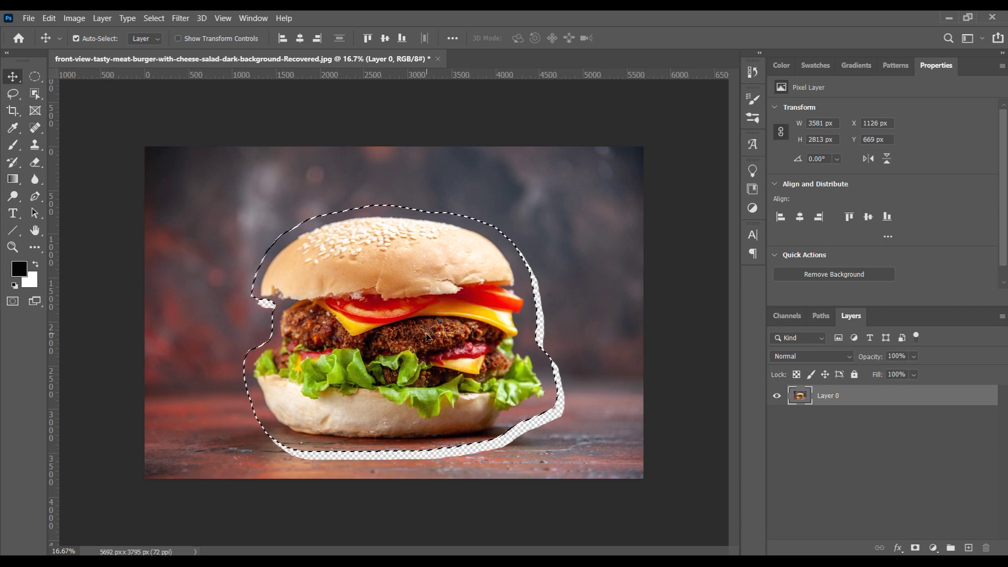
Step: Fill the lassoed burger area on Layer 0 with white at 100% opacity and deselect it
key(shift+F5)
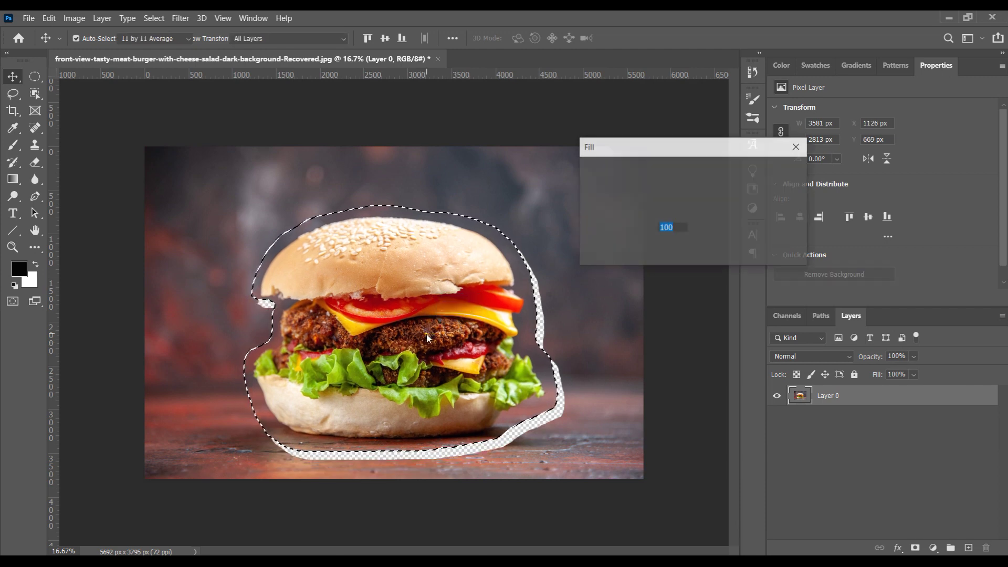
click(778, 169)
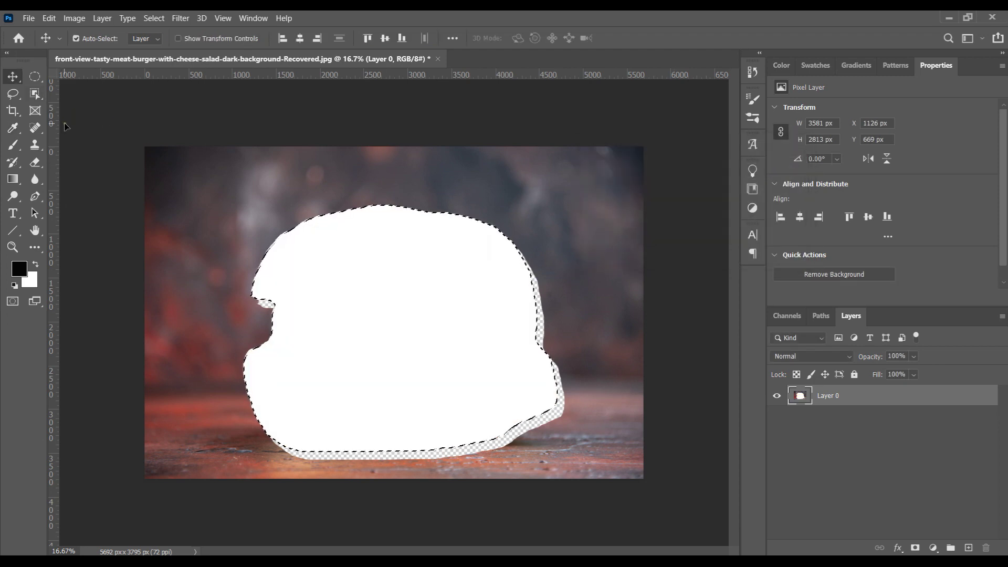
key(ctrl)
key(ctrl+d)
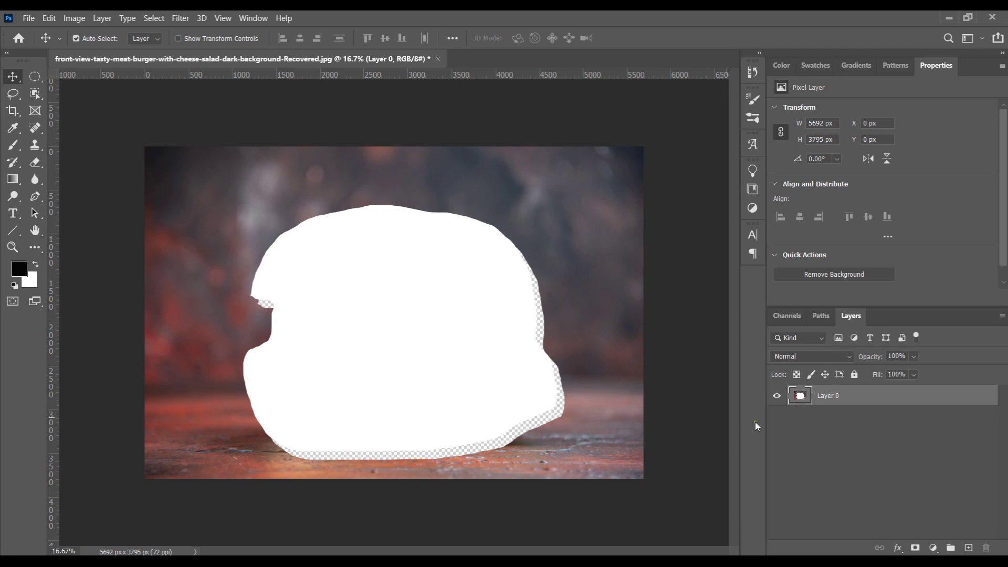
Step: Undo the deselection, the white fill and the move, back to the original lasso selection around the burger
mouse_move(457, 338)
mouse_down()
mouse_move(472, 387)
mouse_move(410, 340)
mouse_move(457, 339)
mouse_up()
key(ctrl+z)
key(ctrl+z)
key(ctrl+z)
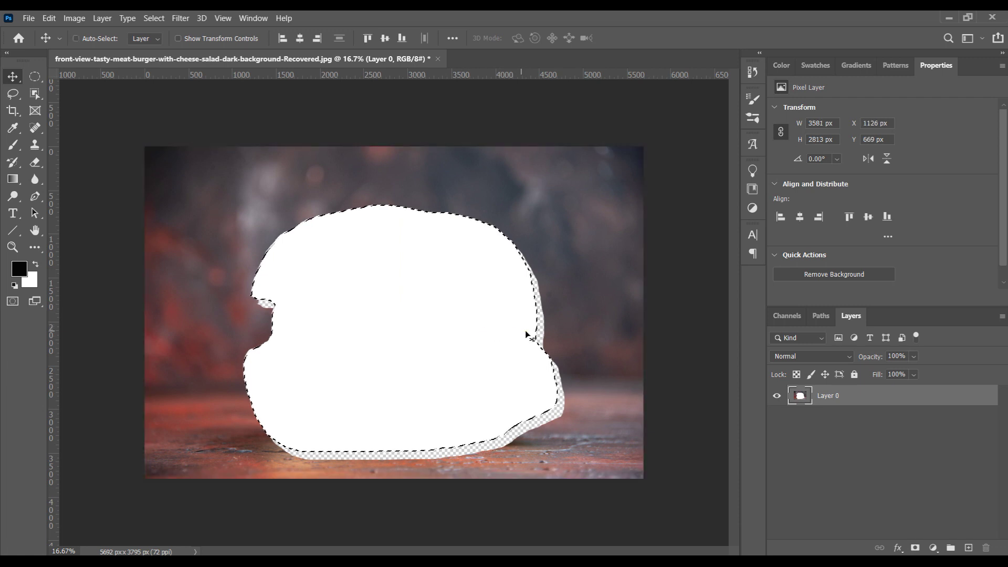
key(ctrl)
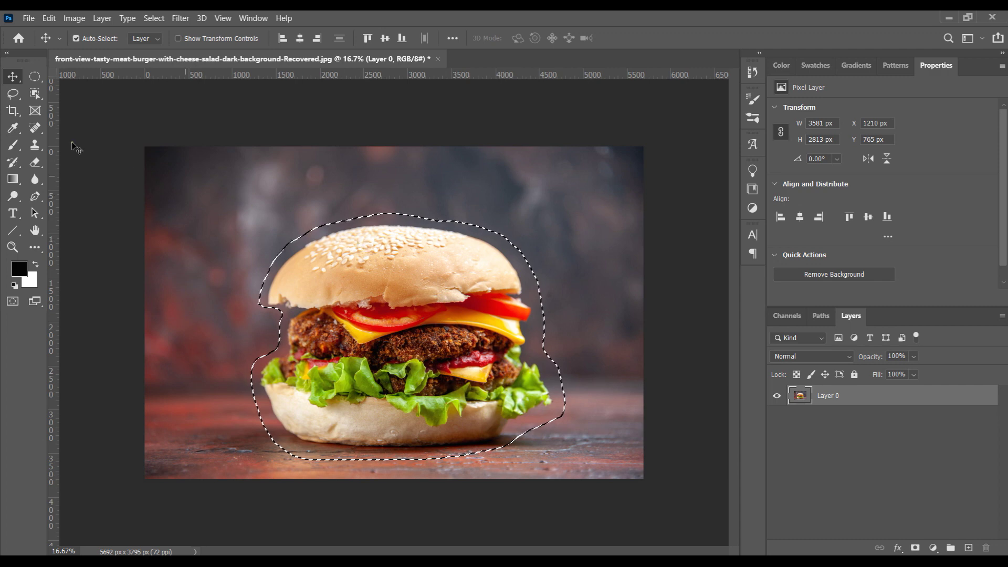
Step: Clear the old selection and outline the burger with the Polygonal Lasso tool as a closed selection about 3317 by 2603 px
right_click(13, 95)
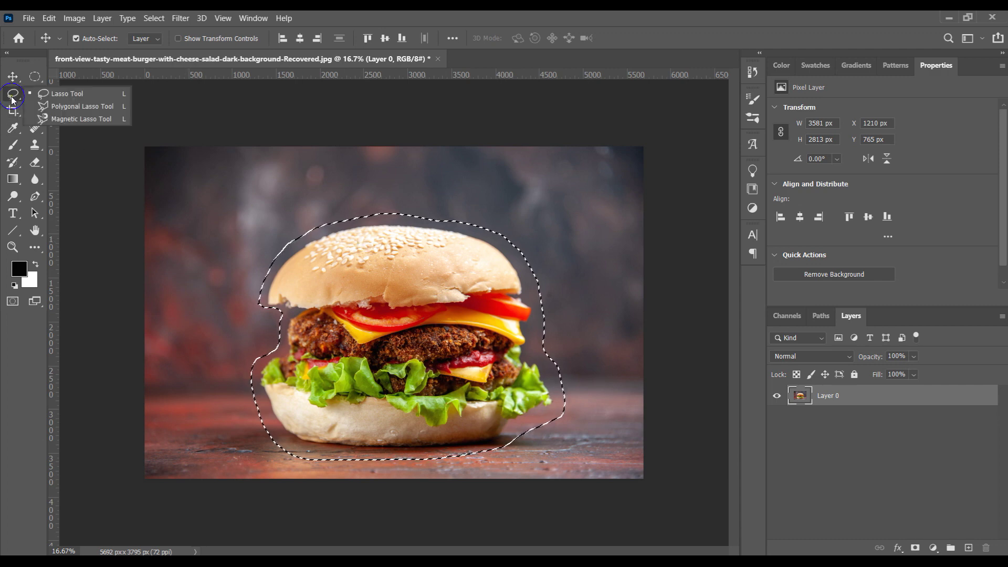
click(74, 109)
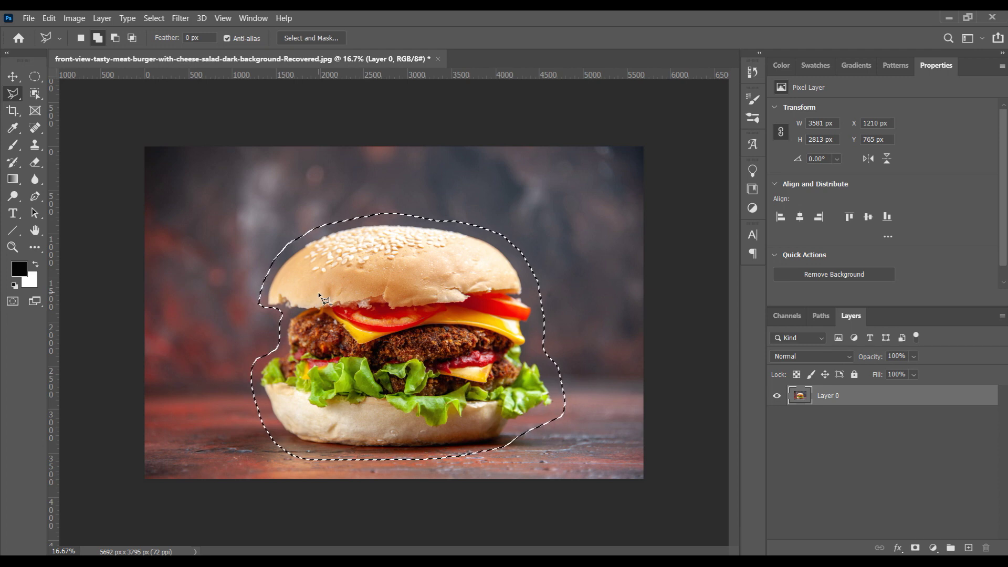
key(ctrl+d)
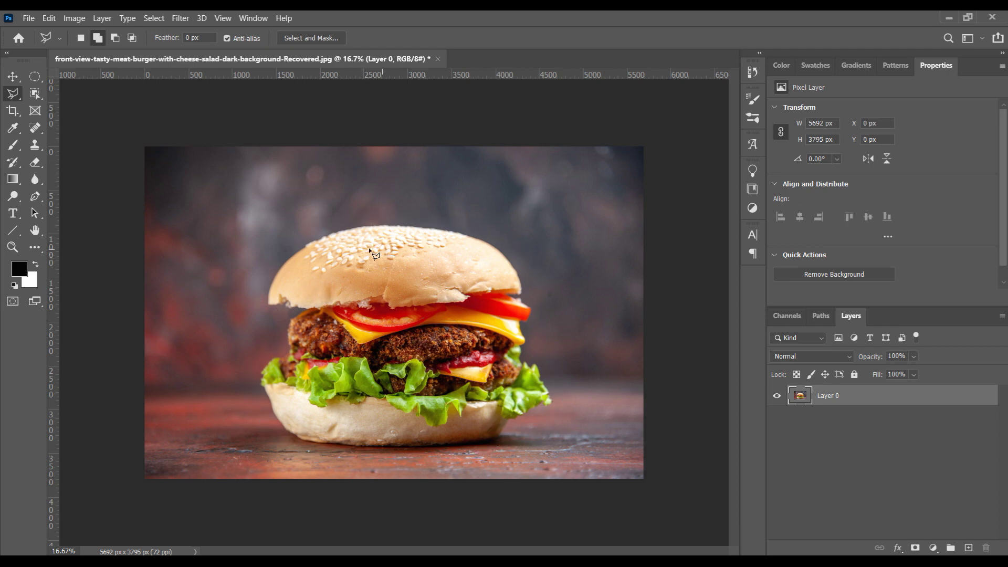
click(360, 227)
click(402, 227)
click(454, 233)
click(482, 242)
click(505, 258)
click(519, 277)
click(505, 296)
click(531, 310)
click(525, 322)
click(552, 405)
click(526, 419)
click(513, 433)
click(464, 452)
click(399, 453)
click(326, 452)
click(287, 438)
click(273, 355)
click(282, 343)
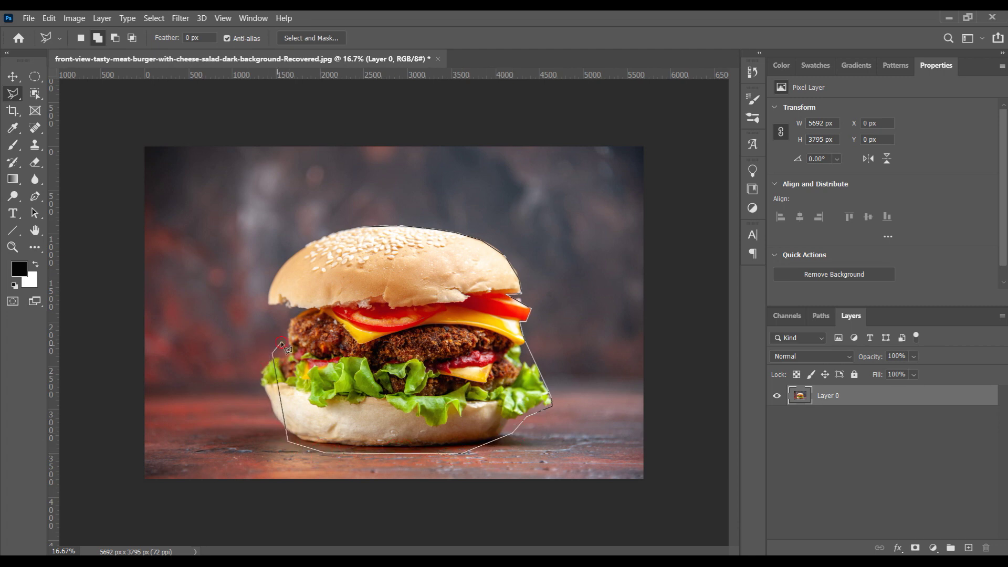
click(262, 299)
click(274, 253)
click(316, 229)
click(361, 228)
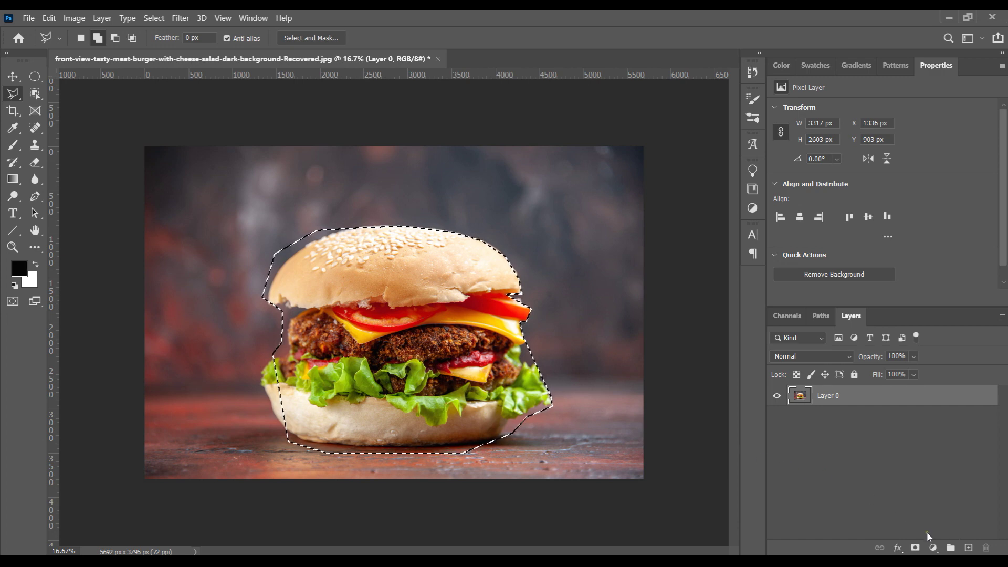
Step: Add an empty layer above the burger photo, switch to the Move tool and make Layer 0 the active layer
click(967, 548)
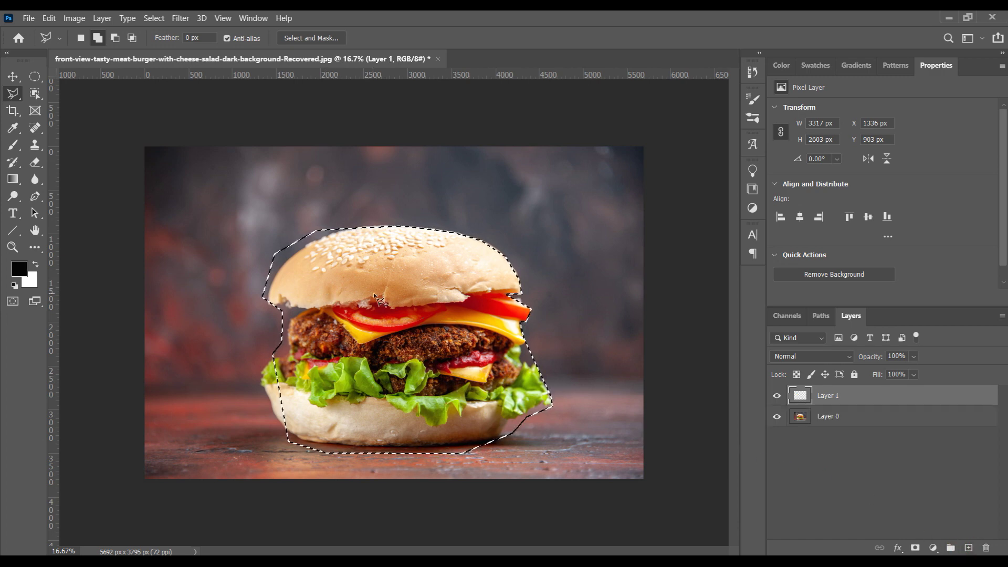
click(13, 77)
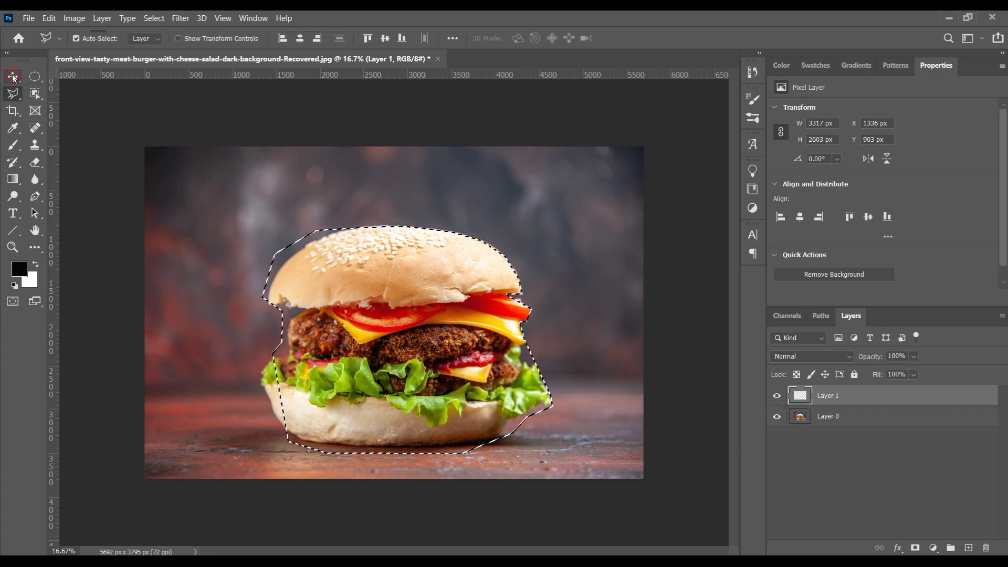
click(329, 187)
click(494, 231)
click(493, 232)
click(493, 231)
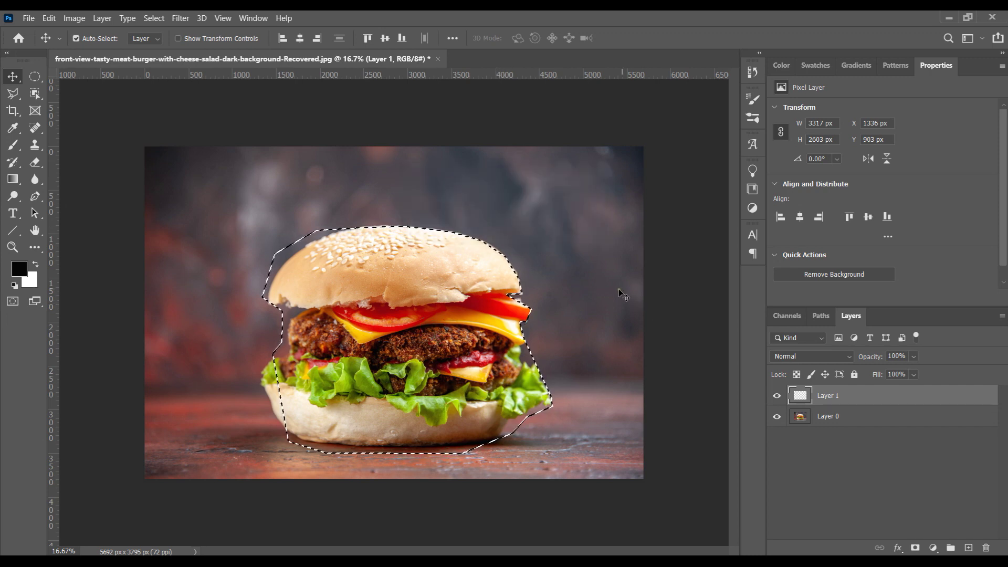
click(872, 420)
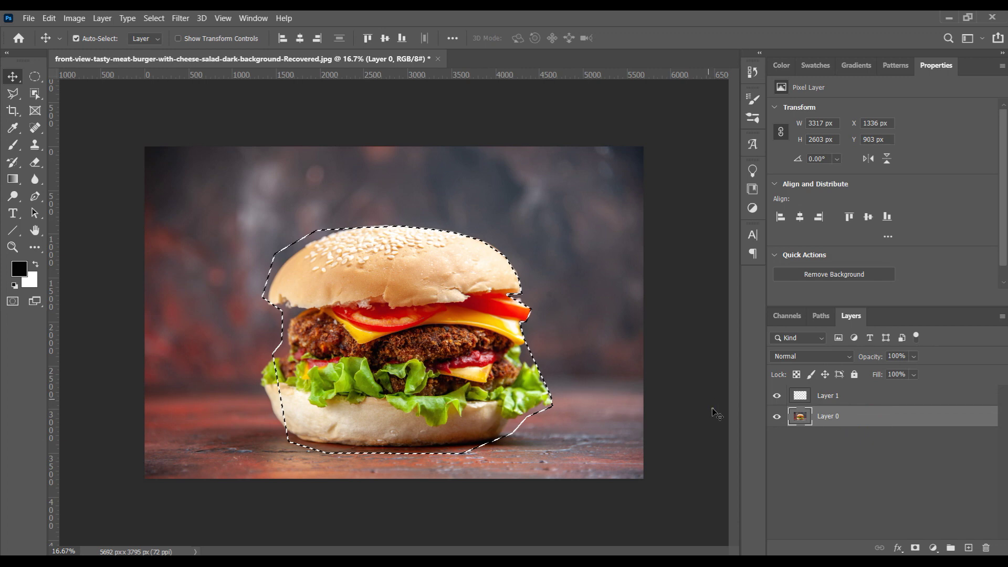
Step: Try moving the selected burger area on Layer 0 up and to the right, and undo the move
drag(362, 367, 399, 336)
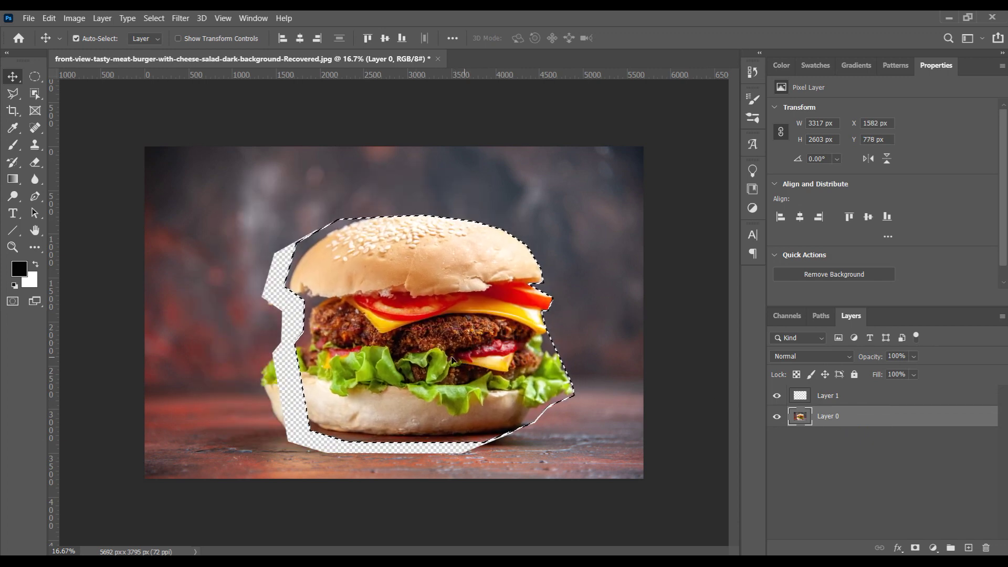
key(ctrl+z)
Step: Fill the polygonal selection on Layer 1 with white at 100% opacity and deselect it
click(840, 396)
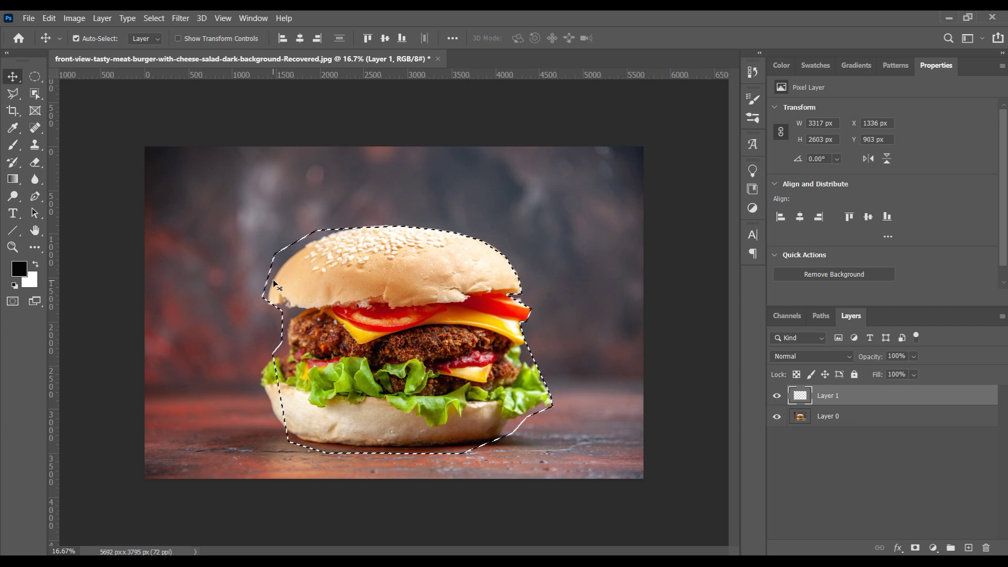
key(i)
key(shift+F5)
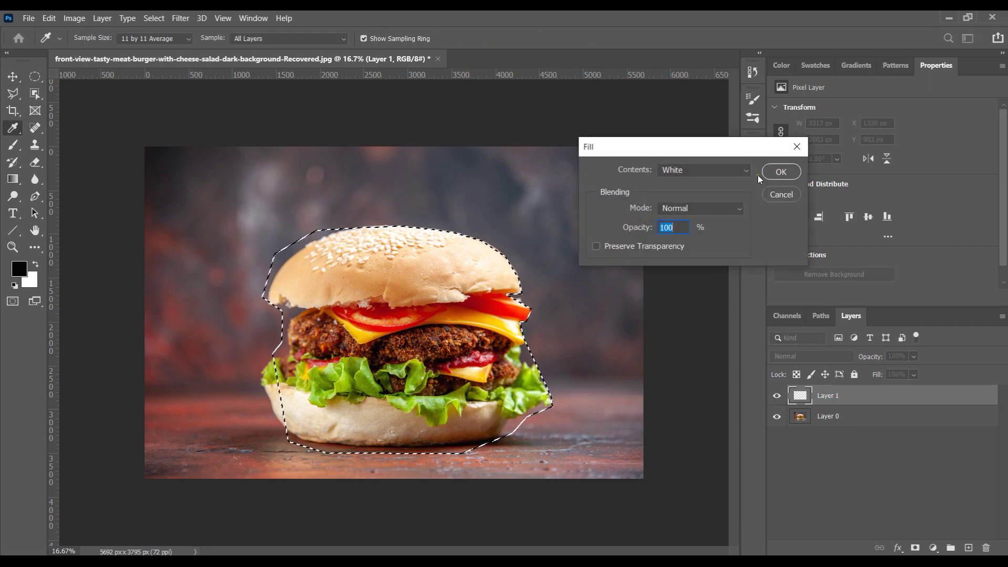
key(v)
click(781, 172)
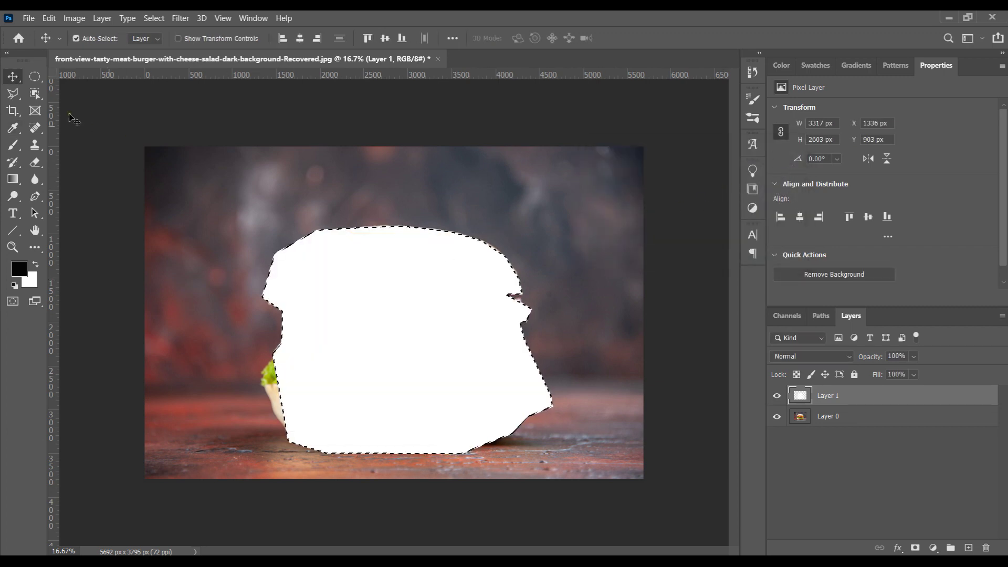
key(ctrl+d)
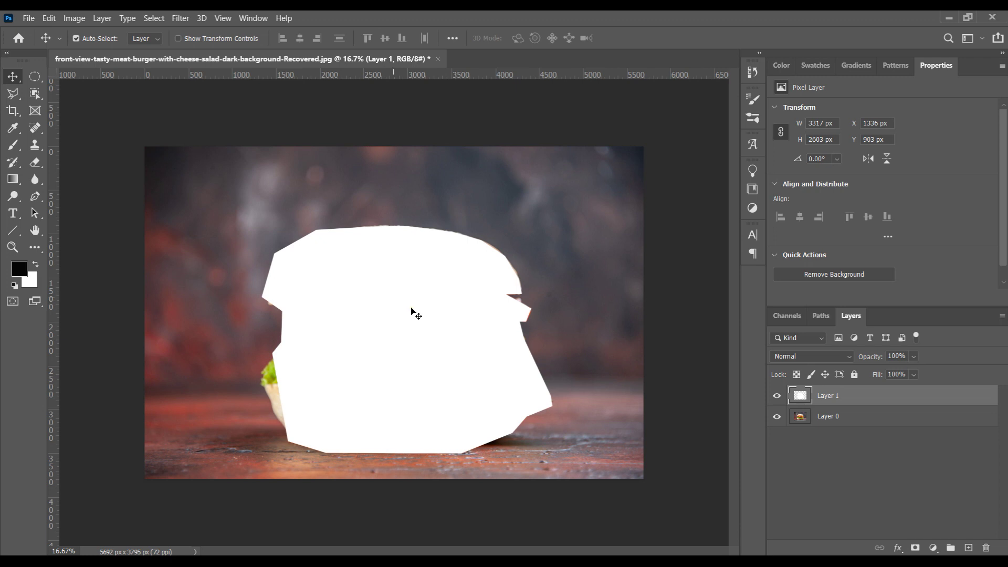
Step: Move the white shape upward to about Y 465 px and delete Layer 1
drag(424, 326, 423, 289)
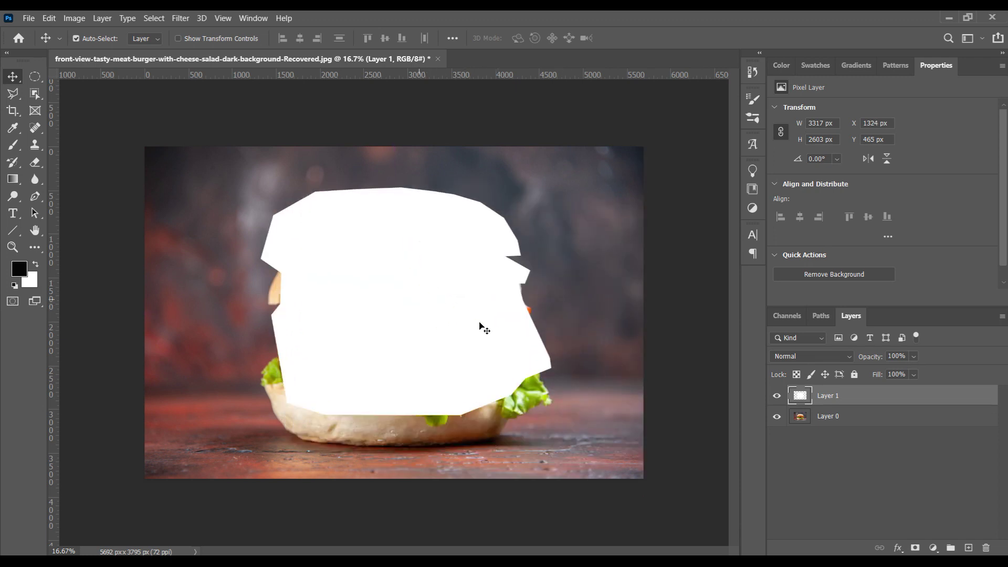
key(Delete)
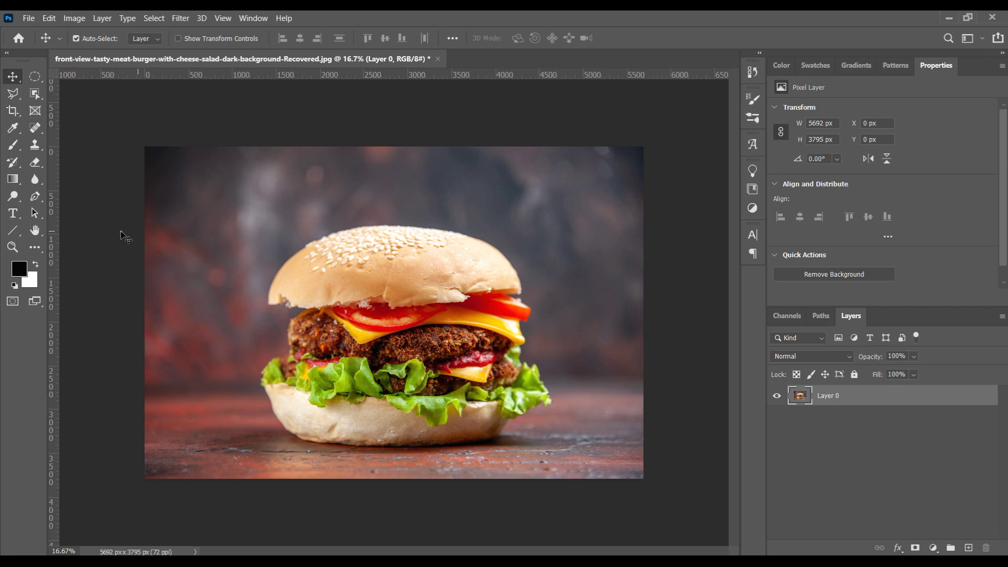
Step: Outline the burger with the Magnetic Lasso tool as a closed selection about 3280 by 2593 px
click(12, 94)
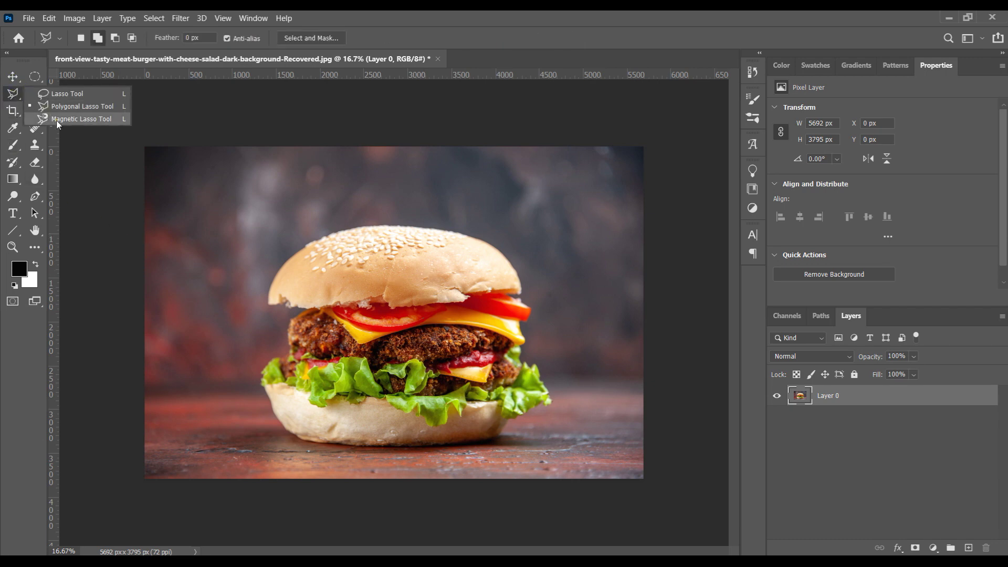
click(56, 121)
right_click(13, 93)
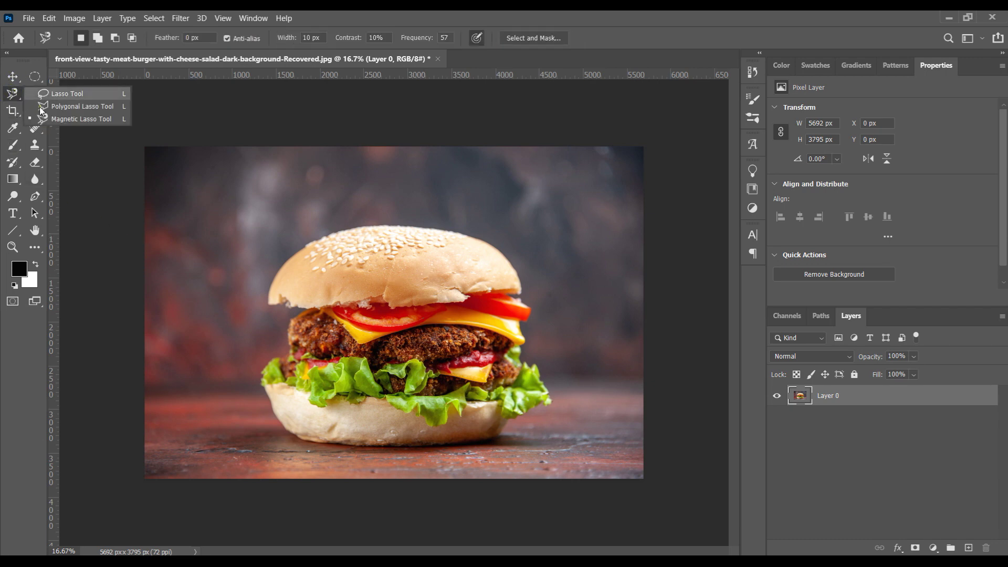
click(49, 118)
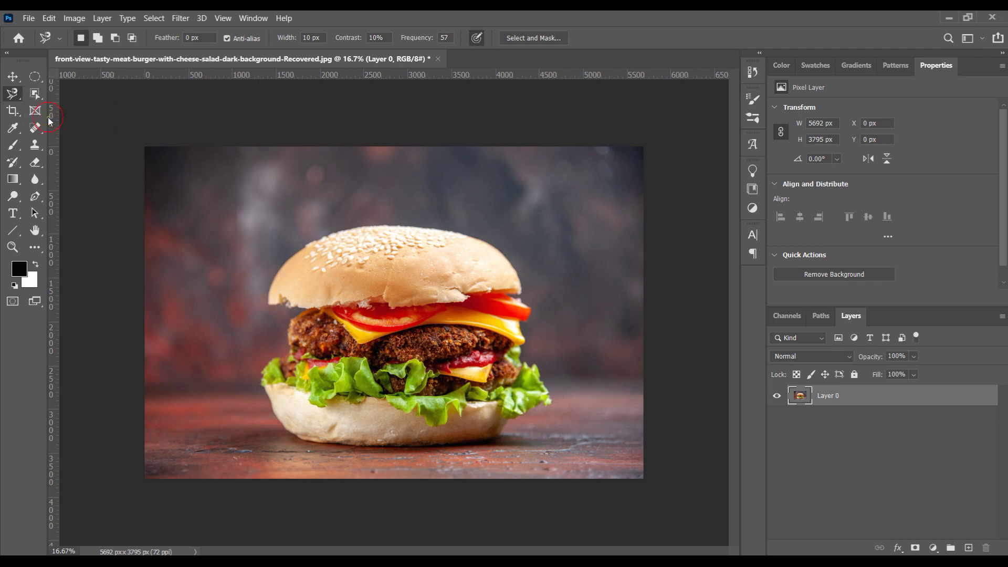
click(306, 245)
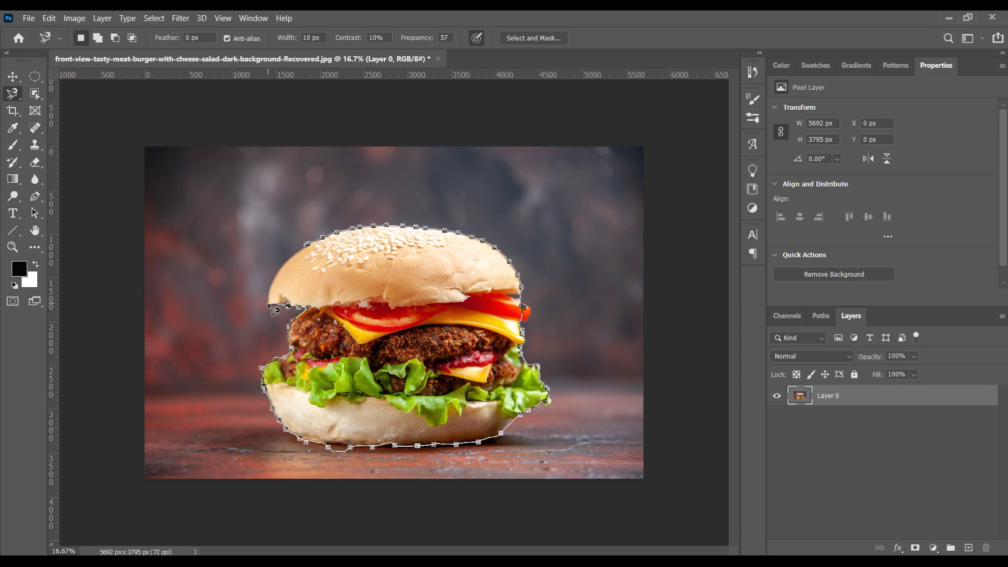
click(267, 304)
click(308, 248)
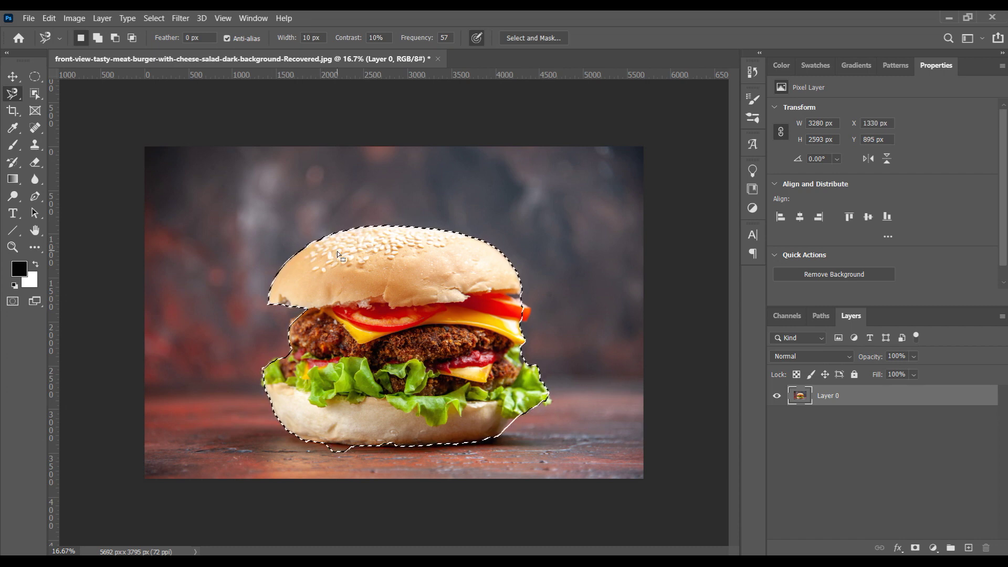
Step: Clear the lasso selection and select the burger with the Object Selection tool, framing it in a rectangle about 3917 by 2866 px
key(v)
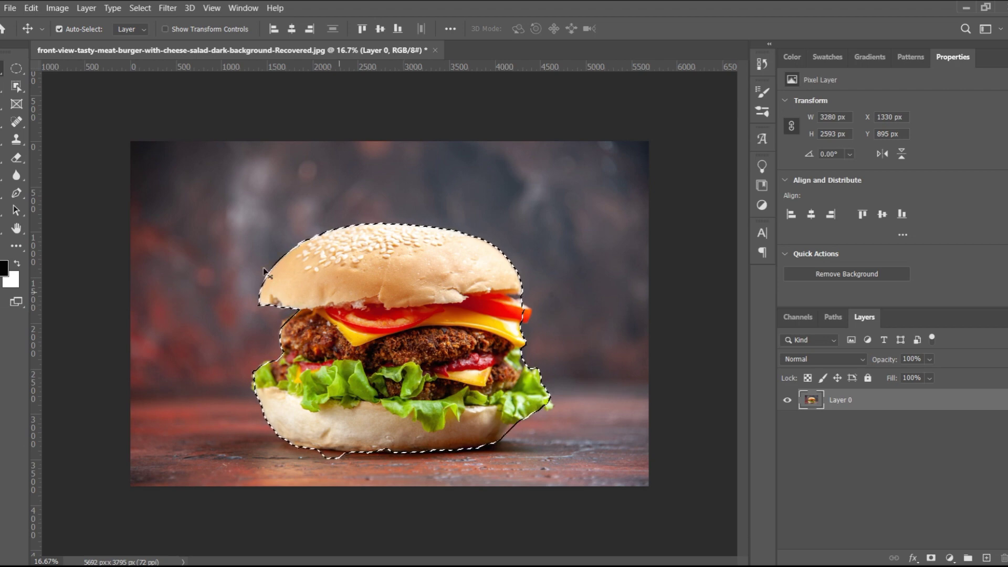
key(w)
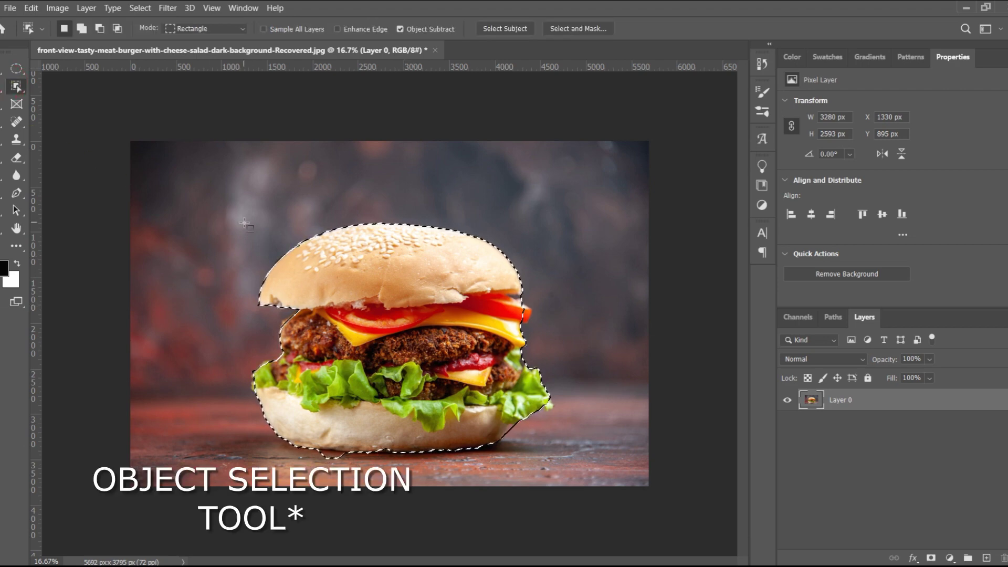
click(306, 291)
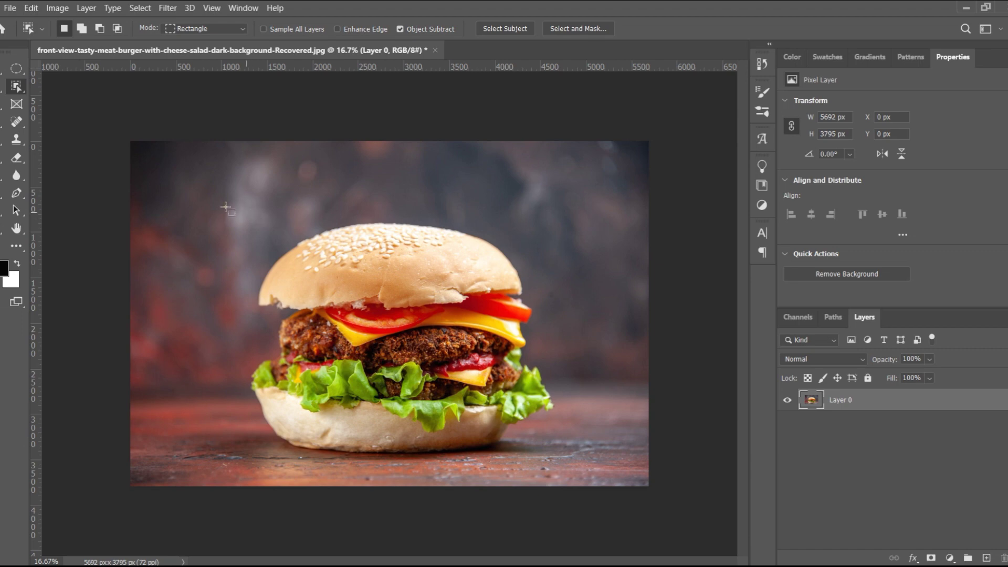
drag(223, 198, 580, 458)
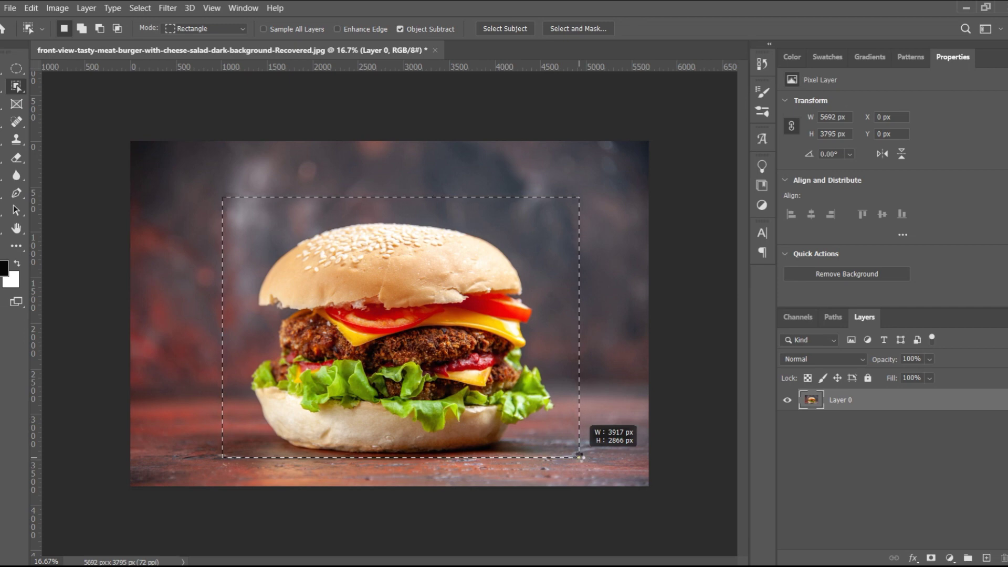
drag(579, 458, 579, 458)
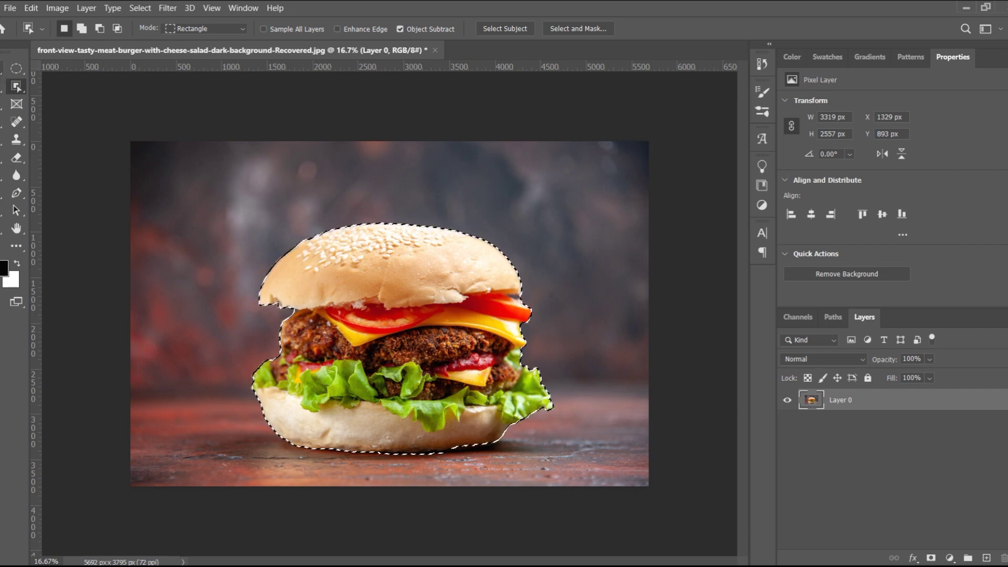
Step: Try moving the selected burger down and to the right, undo the move and clear the selection
key(v)
drag(407, 287, 438, 339)
key(ctrl+z)
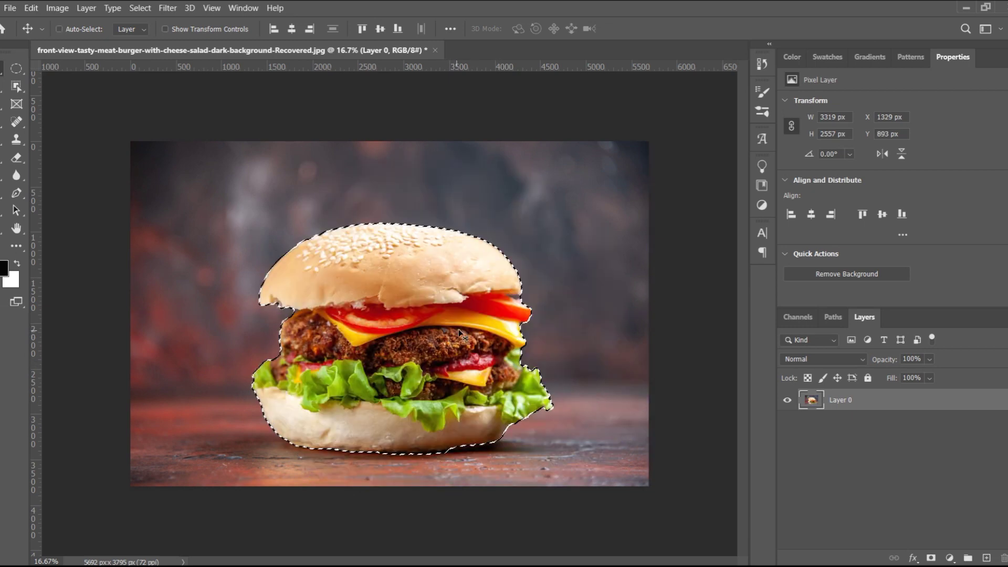
key(ctrl+d)
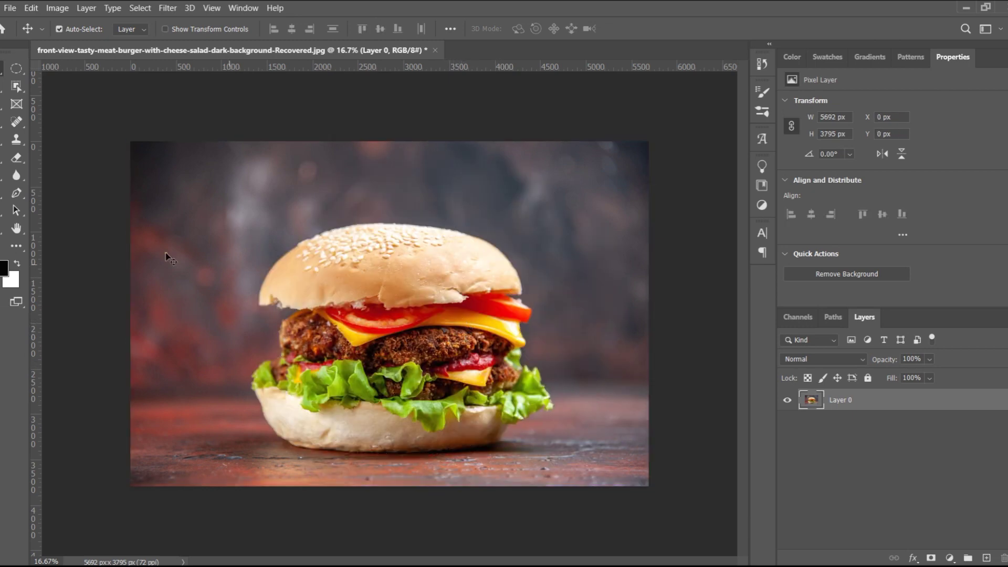
Step: Select the whole burger with the Quick Selection tool by brushing over the top bun, fillings, lettuce and bottom bun
mouse_move(17, 86)
mouse_down()
mouse_move(58, 109)
mouse_move(61, 100)
mouse_move(18, 84)
mouse_move(62, 98)
mouse_move(57, 87)
mouse_up()
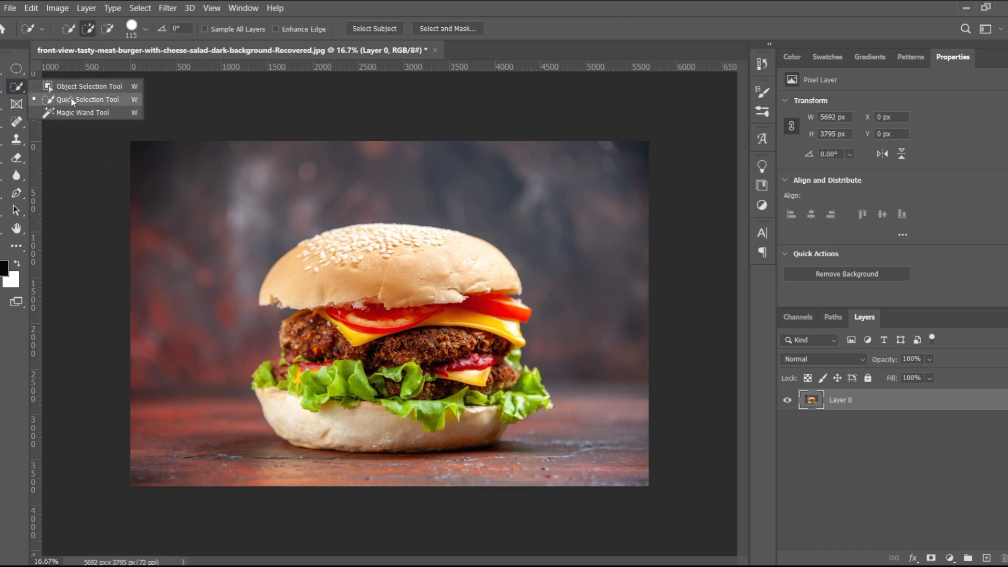
mouse_move(326, 251)
mouse_down()
mouse_move(362, 240)
mouse_move(402, 247)
mouse_up()
mouse_move(419, 254)
mouse_down()
mouse_move(463, 274)
mouse_move(481, 335)
mouse_up()
mouse_move(478, 375)
mouse_down()
mouse_move(493, 399)
mouse_move(530, 373)
mouse_move(525, 399)
mouse_move(548, 403)
mouse_up()
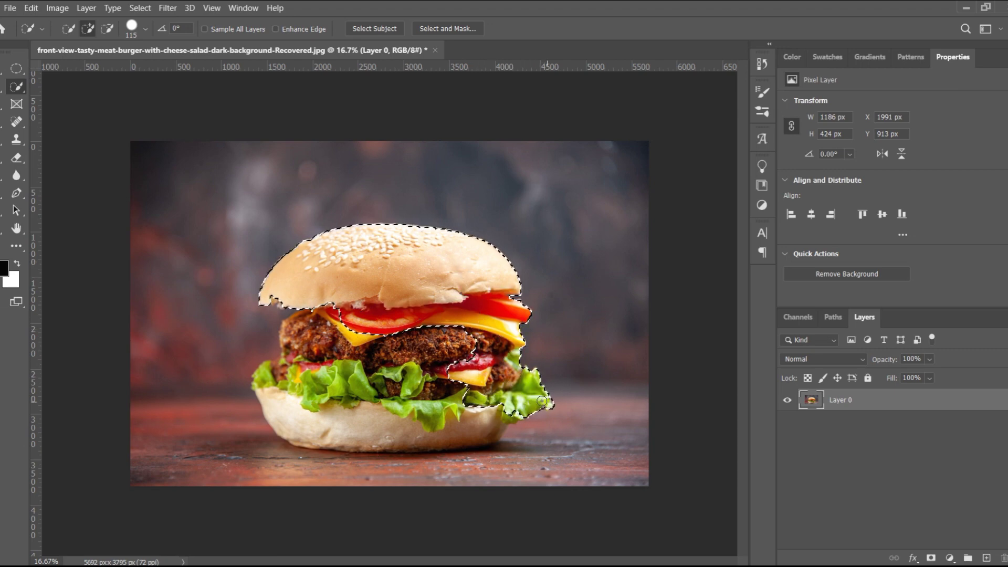
mouse_move(380, 425)
mouse_down()
mouse_move(266, 385)
mouse_move(292, 368)
mouse_move(298, 328)
mouse_up()
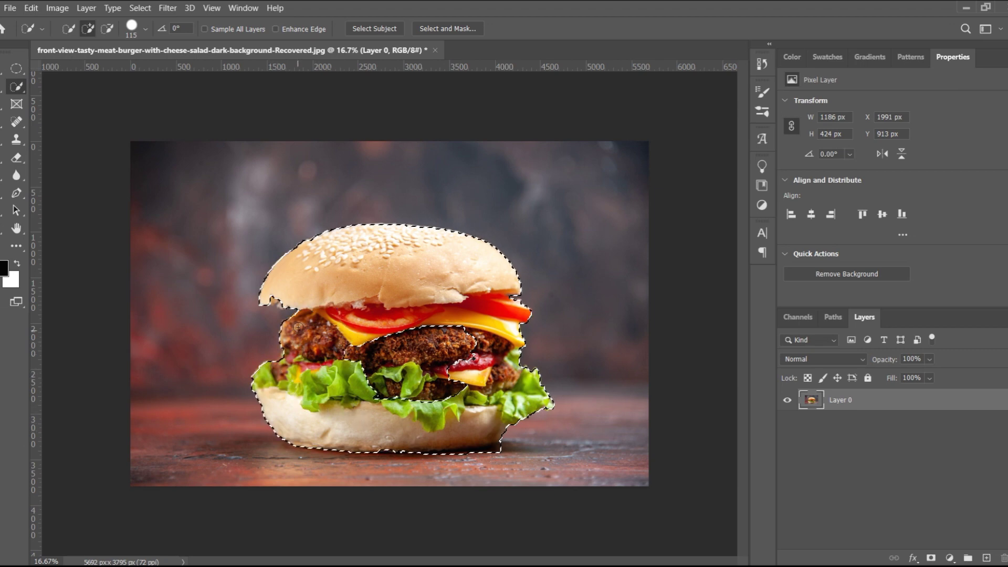
drag(362, 344, 424, 363)
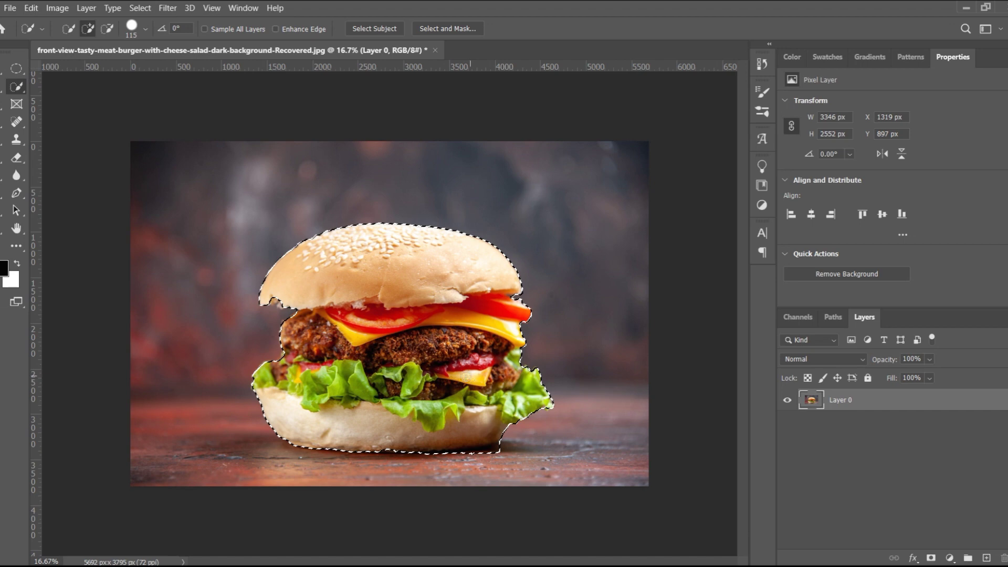
Step: Subtract the excess table shadow beside the bottom bun's right edge from the quick selection
key(alt)
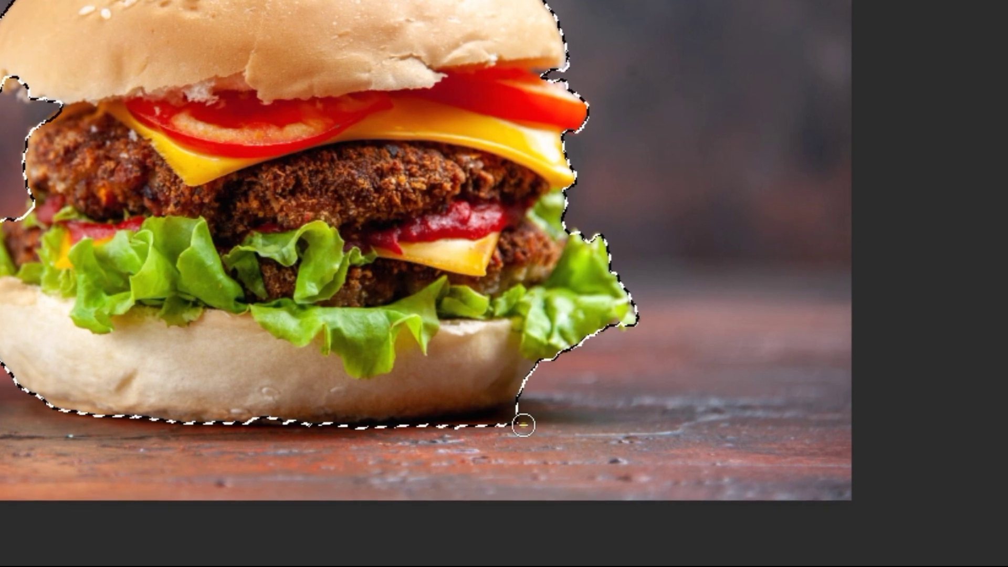
click(512, 428)
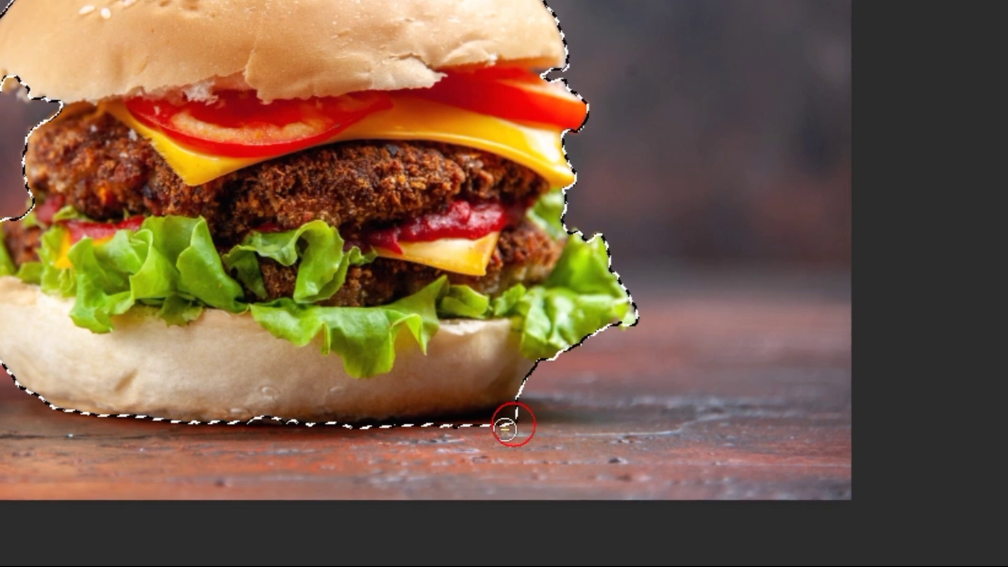
click(523, 414)
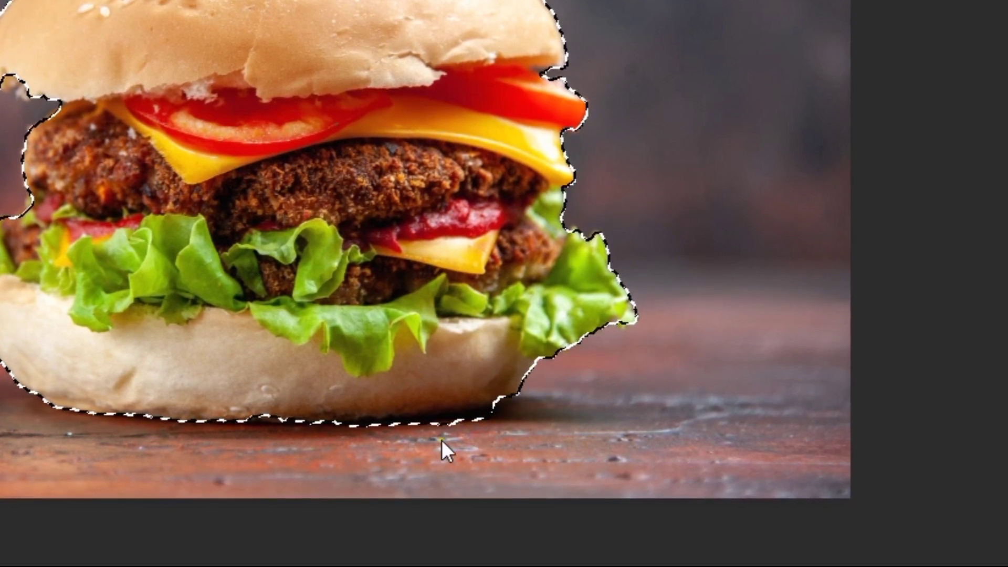
click(533, 418)
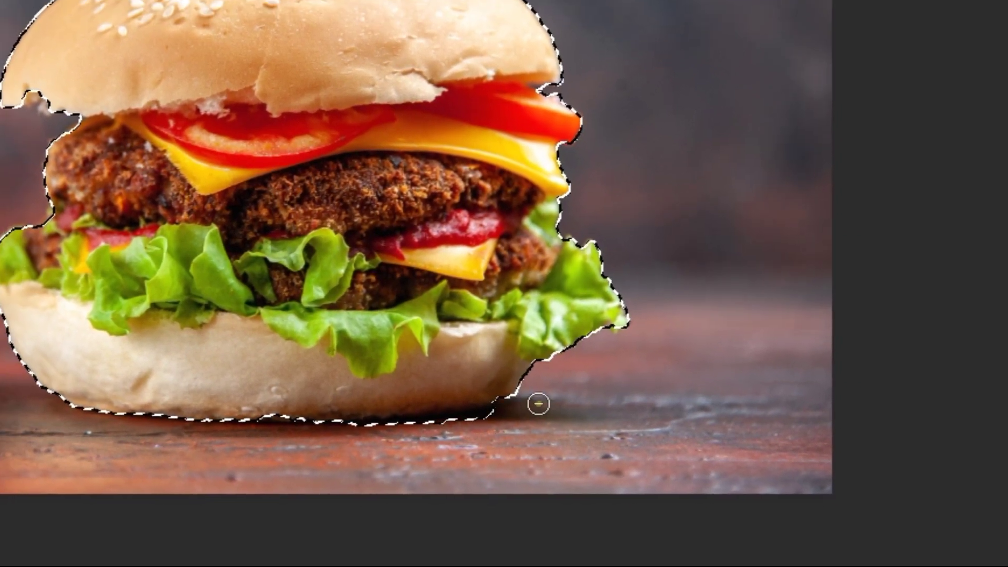
click(554, 387)
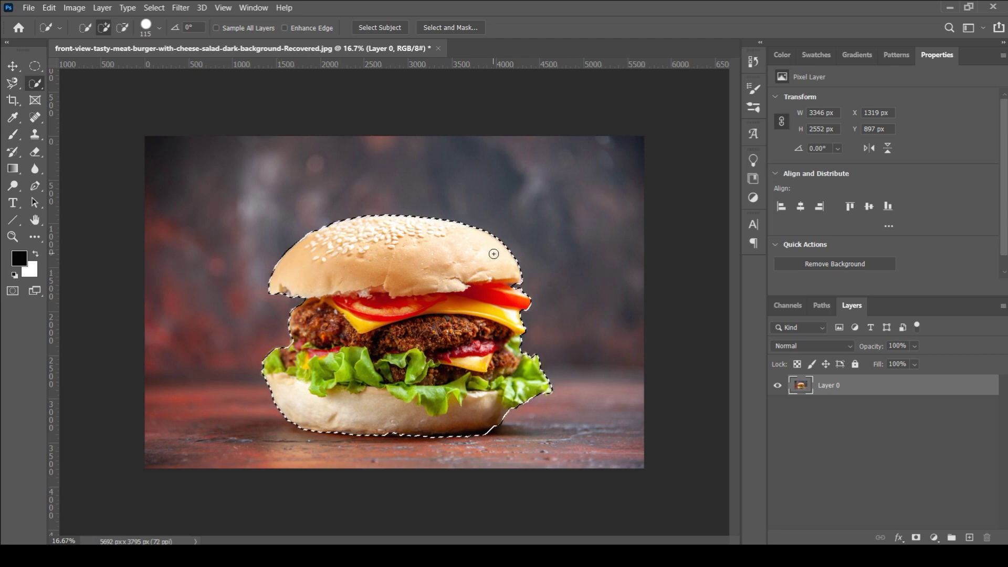
Step: Clear the selection and select the similarly coloured area of the top bun with the Magic Wand tool
right_click(42, 83)
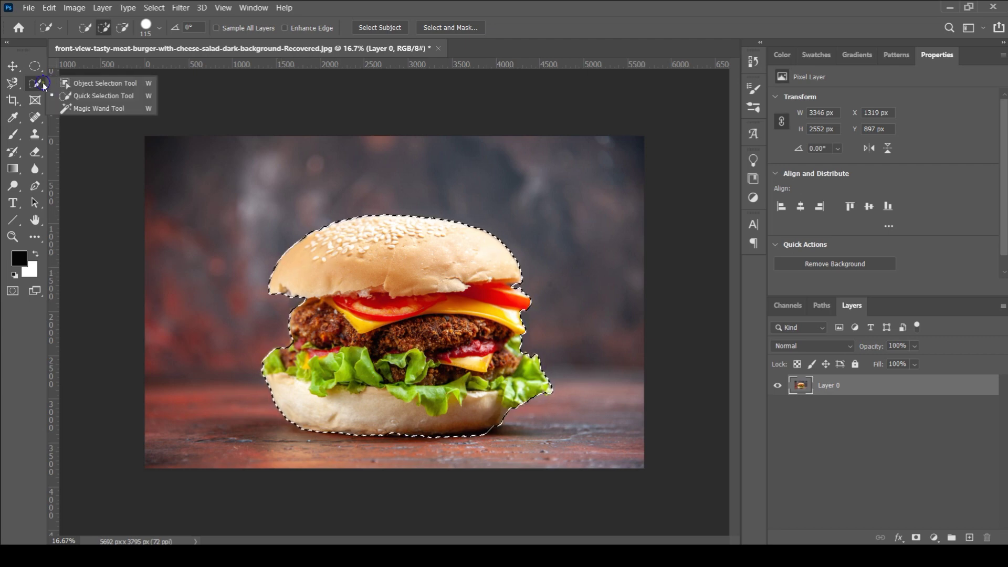
click(112, 108)
key(ctrl+d)
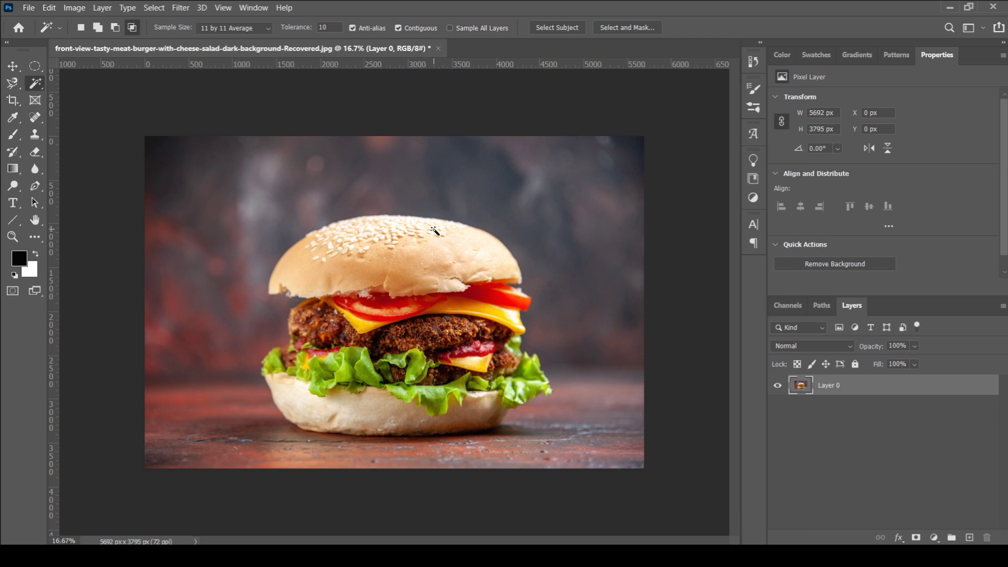
click(434, 265)
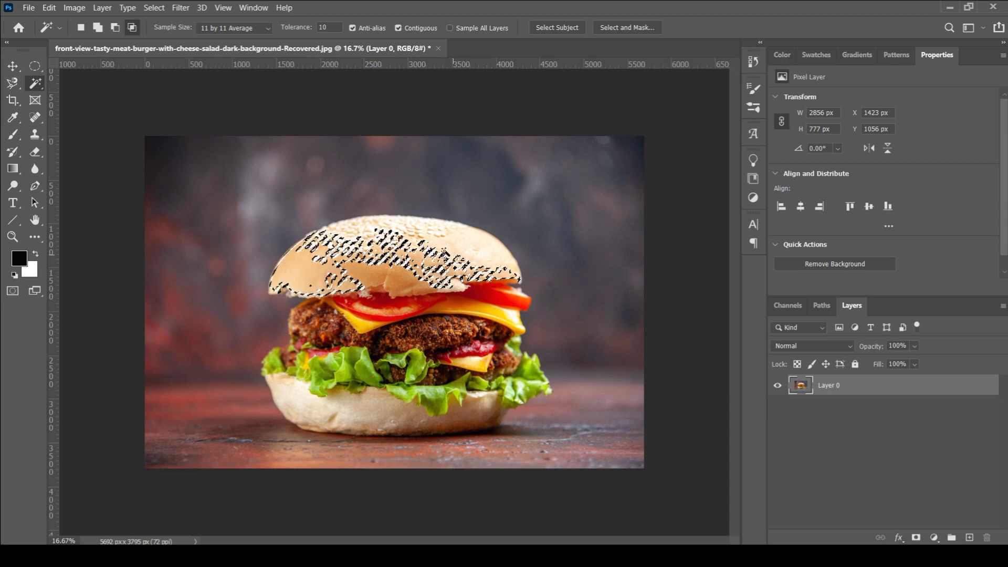
Step: Clear the bun selection and sample the dark upper-left corner, the nearby background and the middle of the top bun with the Magic Wand
key(ctrl+d)
click(167, 165)
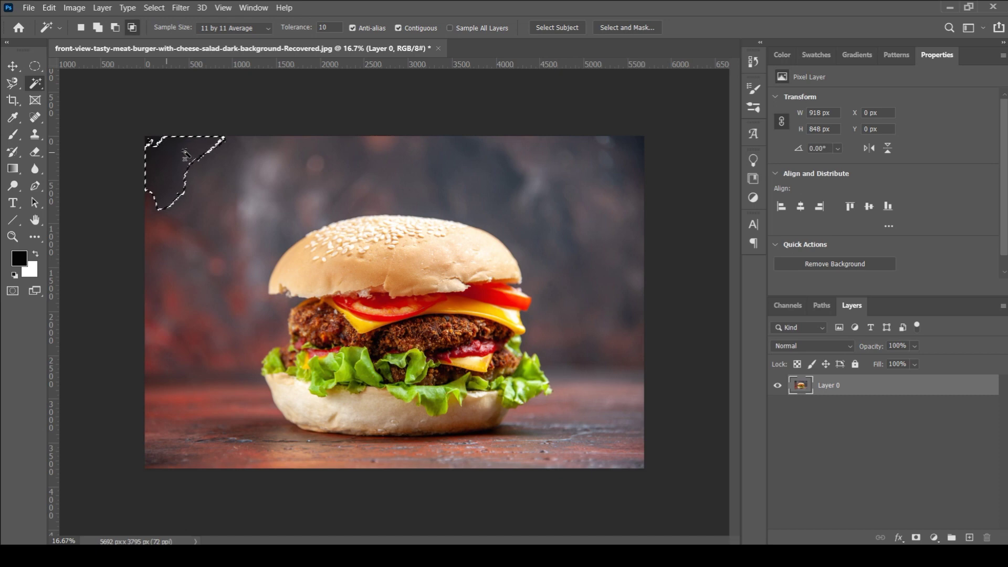
click(258, 178)
key(Return)
click(391, 261)
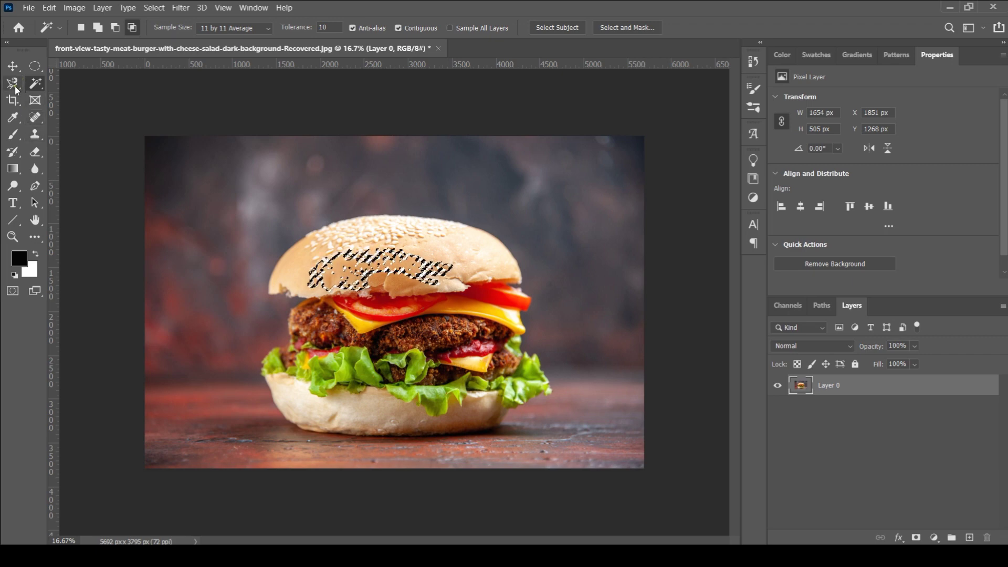
Step: Add an elliptical marquee about 2453 px high over the burger's right half to the selection, and switch to the Magnetic Lasso tool
click(35, 67)
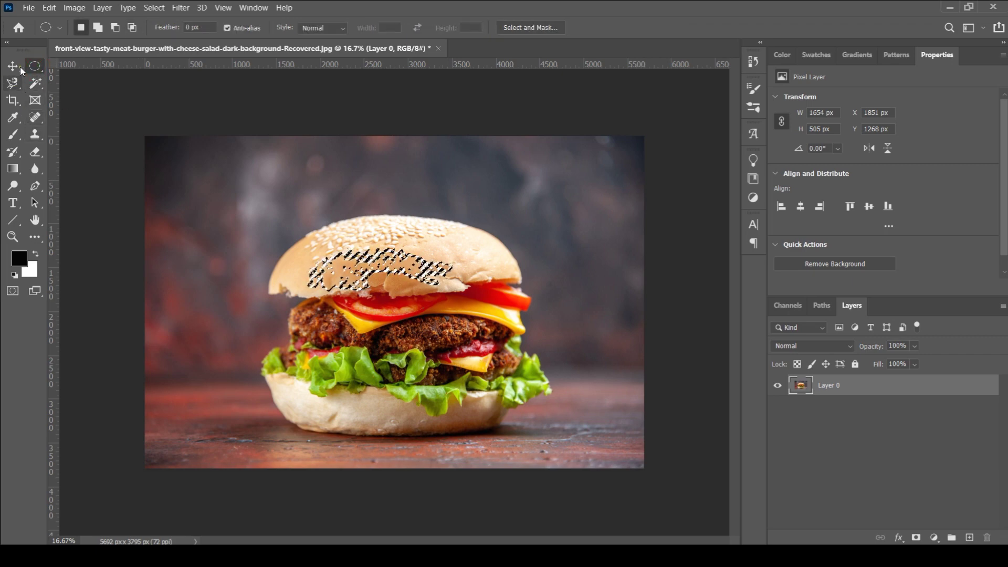
key(shift)
drag(382, 215, 609, 406)
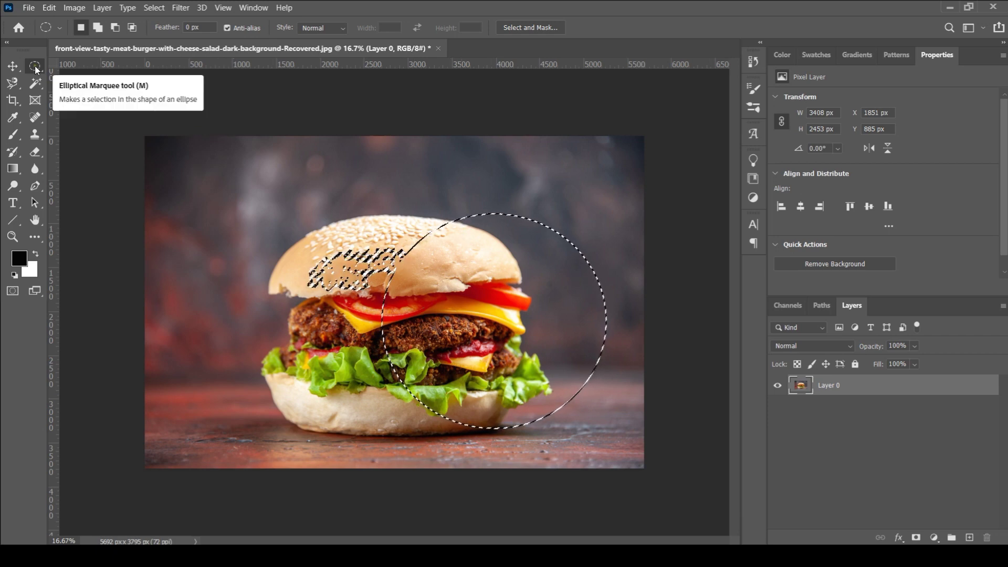
click(13, 84)
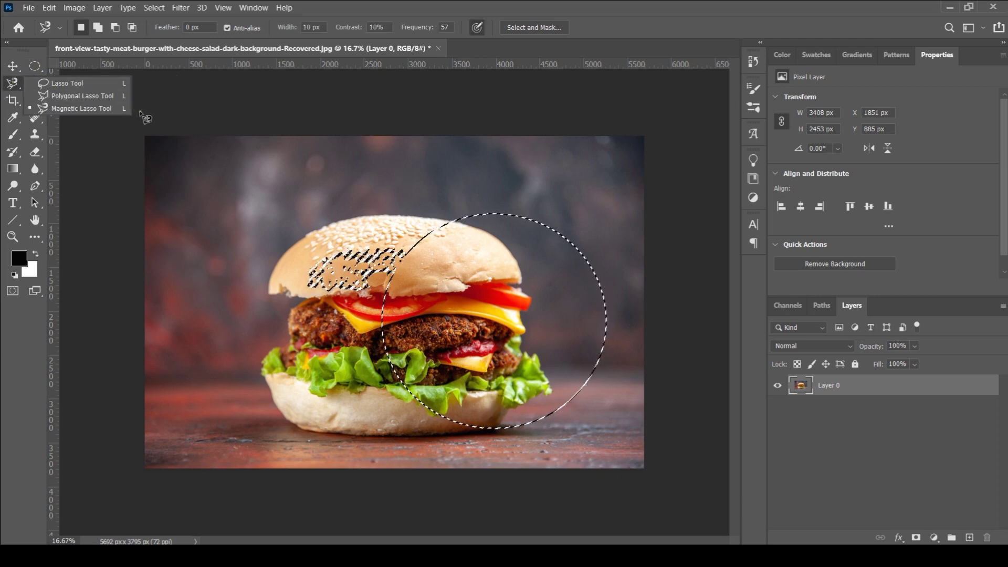